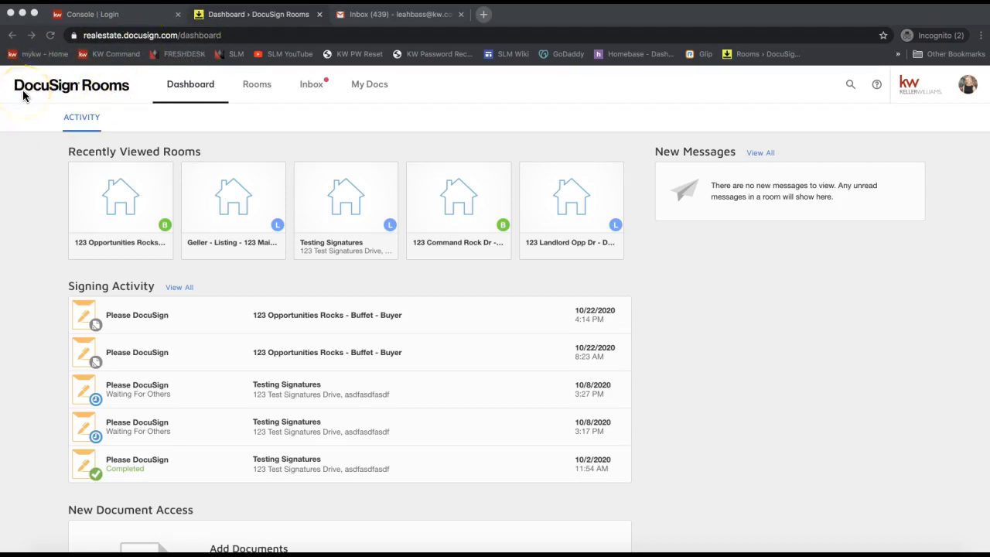
# - Open the '123 Opportunities Rocks - Buffet - Buyer' room details and scroll to the Buyer 1 contact panel
pyautogui.click(107, 205)
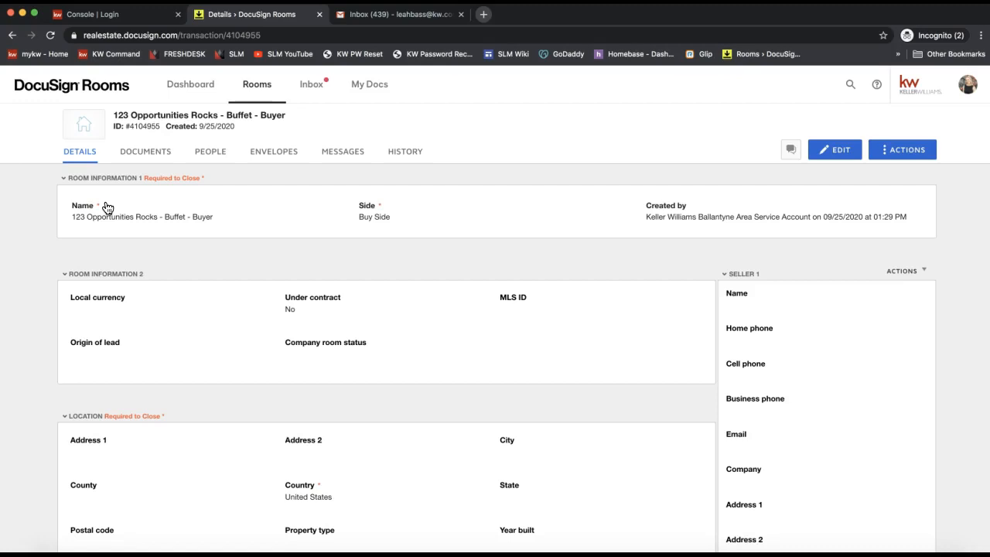
pyautogui.click(77, 160)
pyautogui.scroll(-3, 767, 391)
pyautogui.scroll(-10, 797, 296)
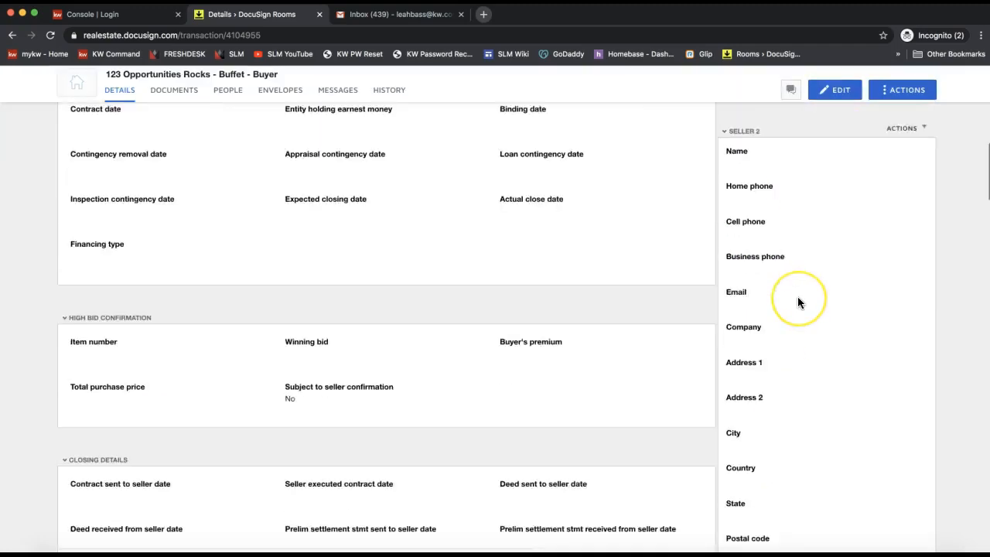
pyautogui.scroll(-15, 797, 297)
pyautogui.scroll(-9, 797, 302)
pyautogui.scroll(-1, 798, 300)
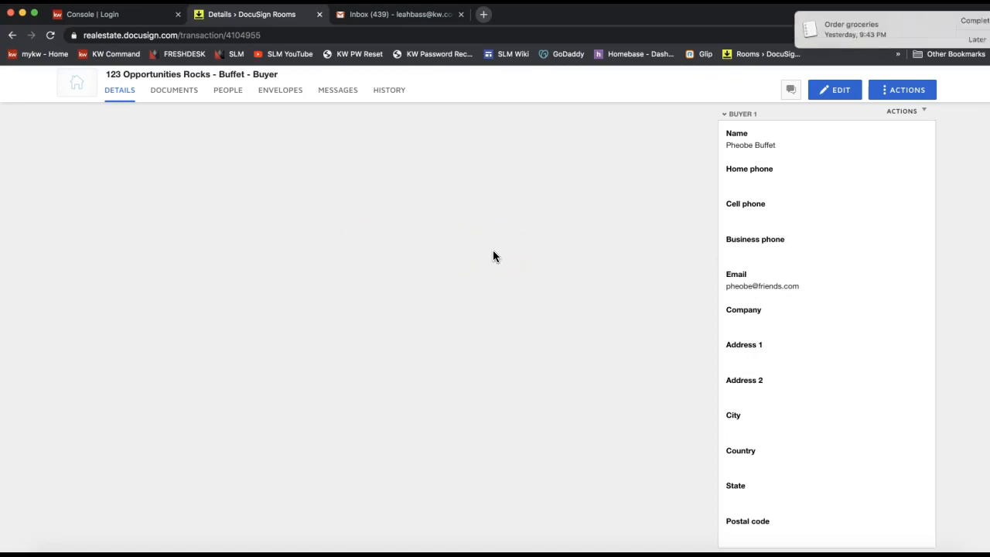
pyautogui.click(966, 29)
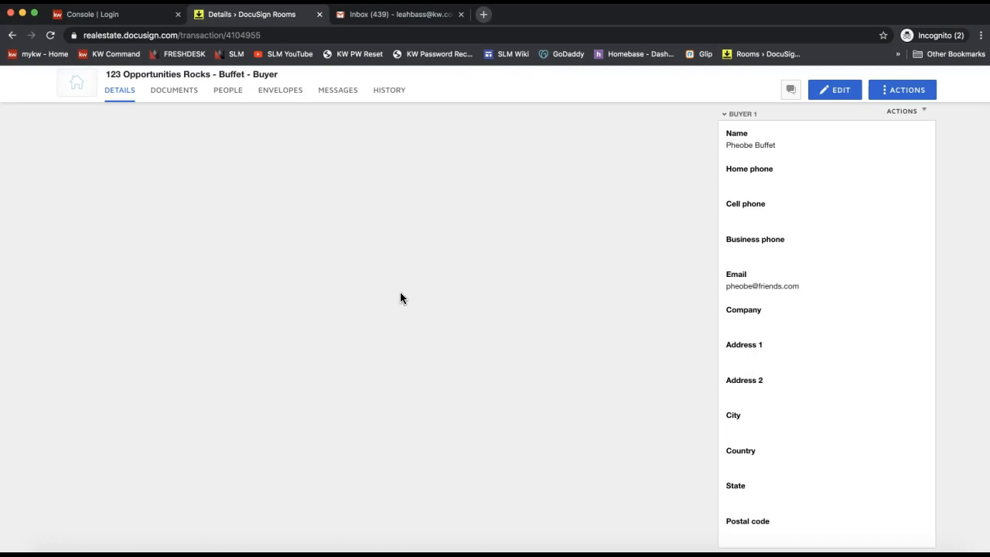
pyautogui.tripleClick(754, 146)
pyautogui.tripleClick(774, 285)
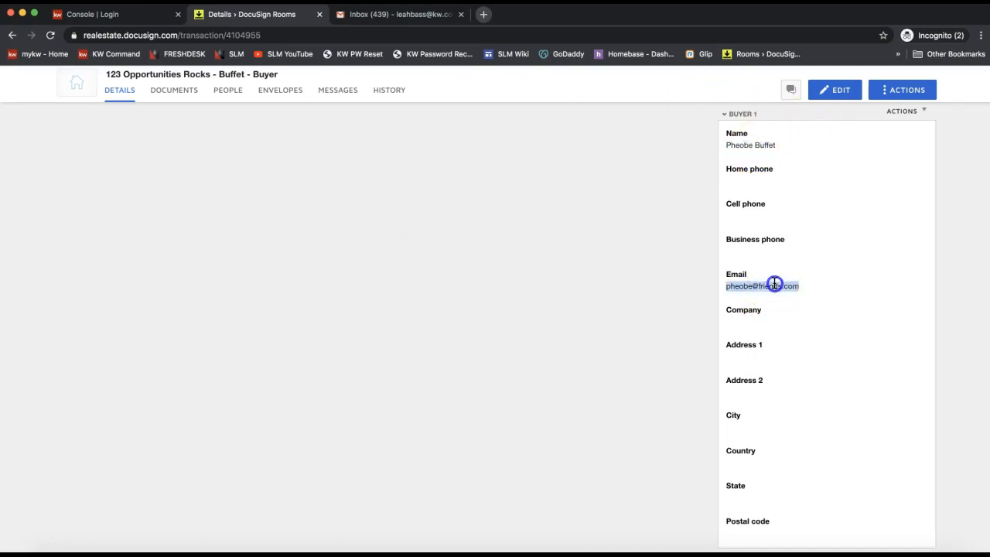
pyautogui.scroll(-5, 825, 361)
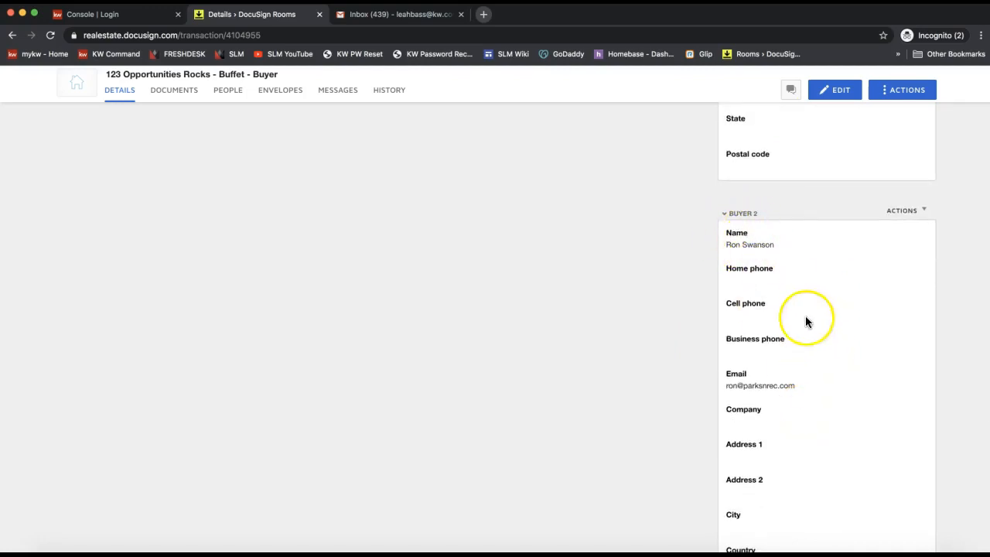
pyautogui.moveTo(775, 244); pyautogui.dragTo(728, 248)
pyautogui.scroll(1, 748, 251)
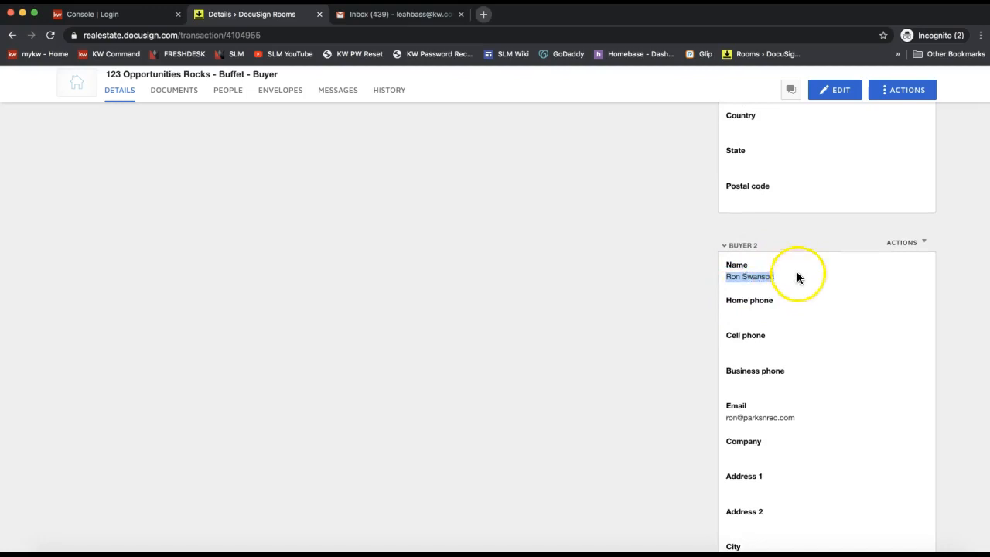
pyautogui.click(752, 291)
pyautogui.scroll(1, 754, 292)
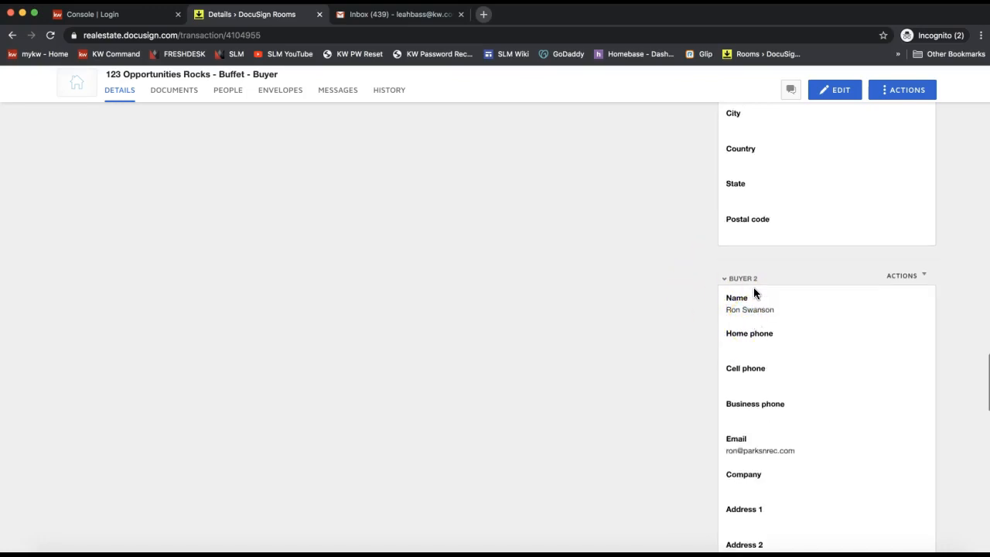
pyautogui.scroll(3, 753, 286)
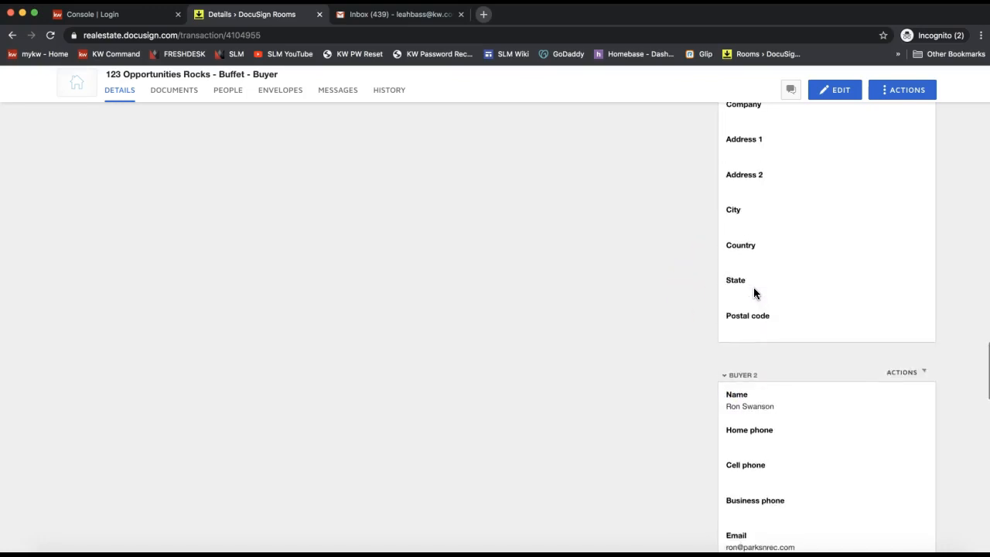
pyautogui.tripleClick(749, 407)
pyautogui.scroll(4, 749, 409)
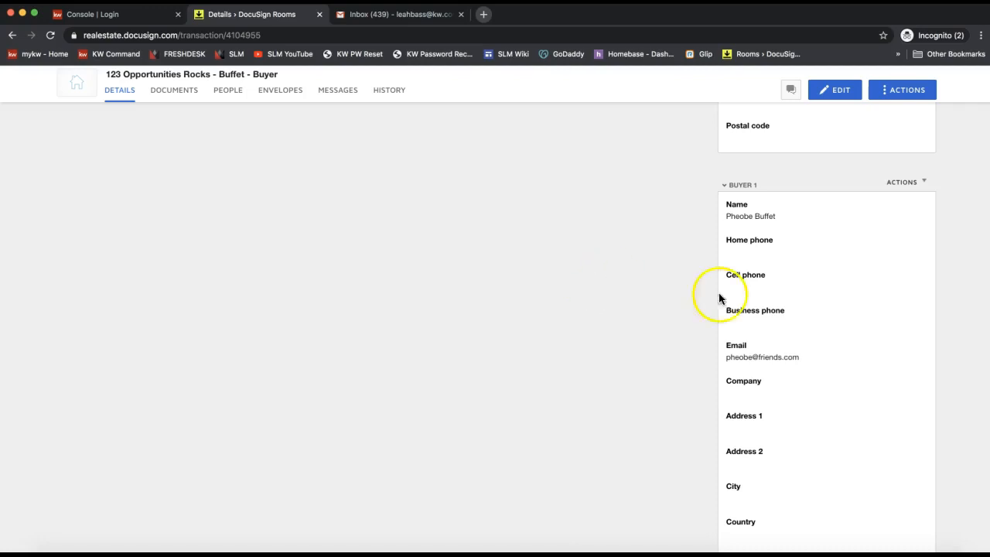
pyautogui.moveTo(726, 216); pyautogui.dragTo(776, 216)
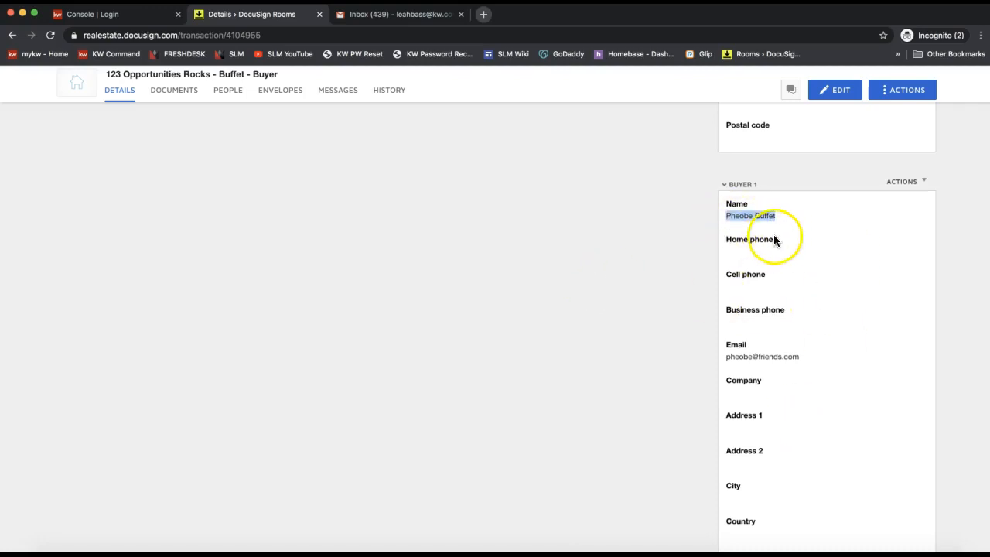
pyautogui.scroll(-3, 775, 240)
pyautogui.tripleClick(751, 448)
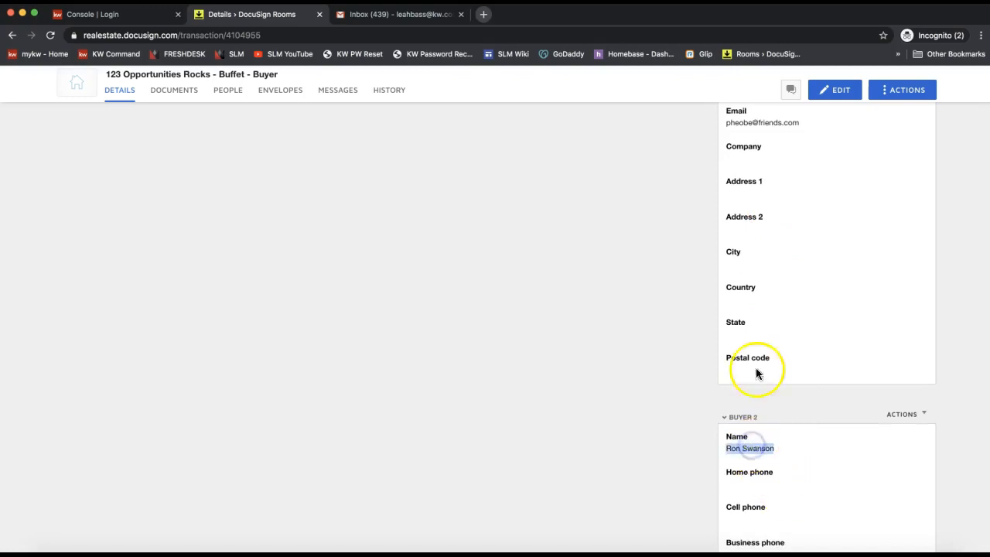
pyautogui.scroll(1, 761, 343)
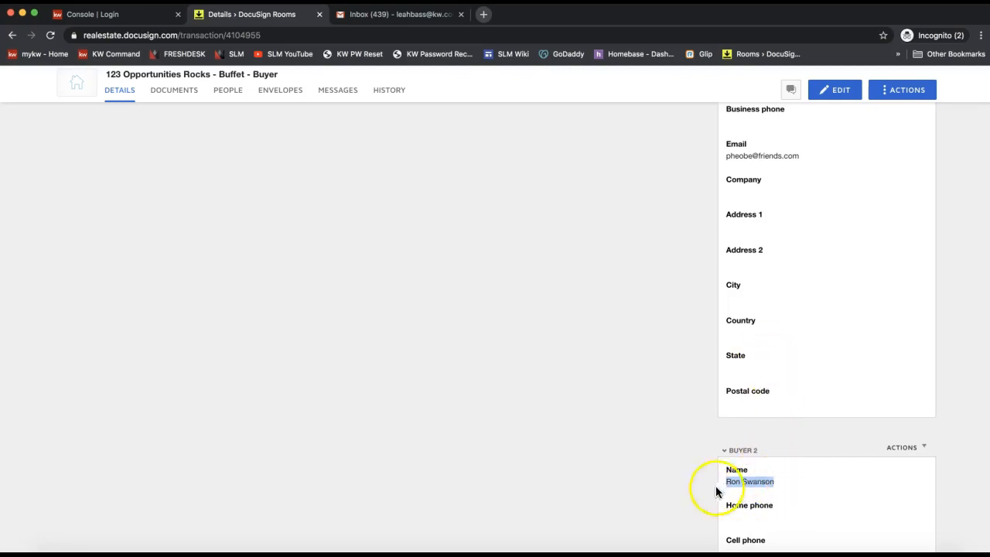
pyautogui.scroll(6, 748, 485)
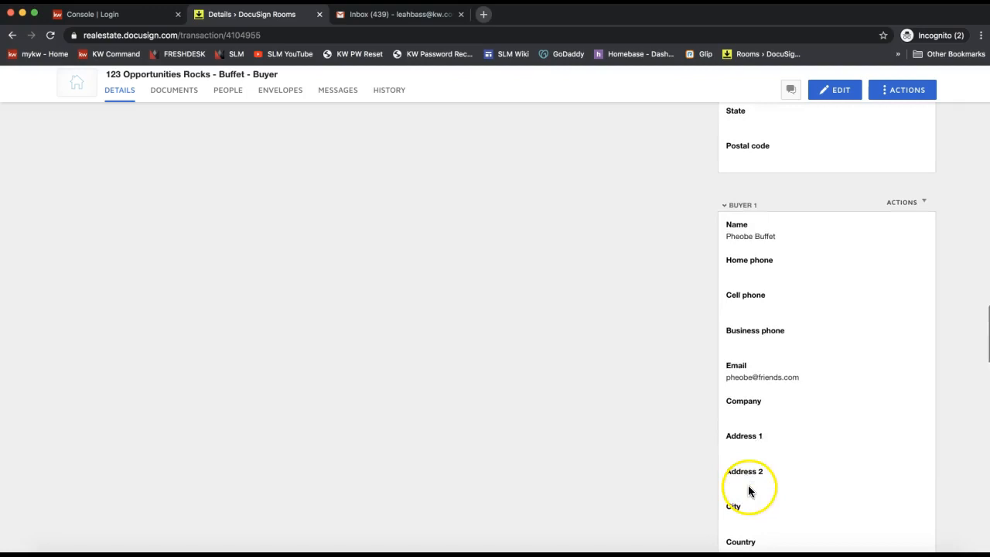
pyautogui.click(737, 240)
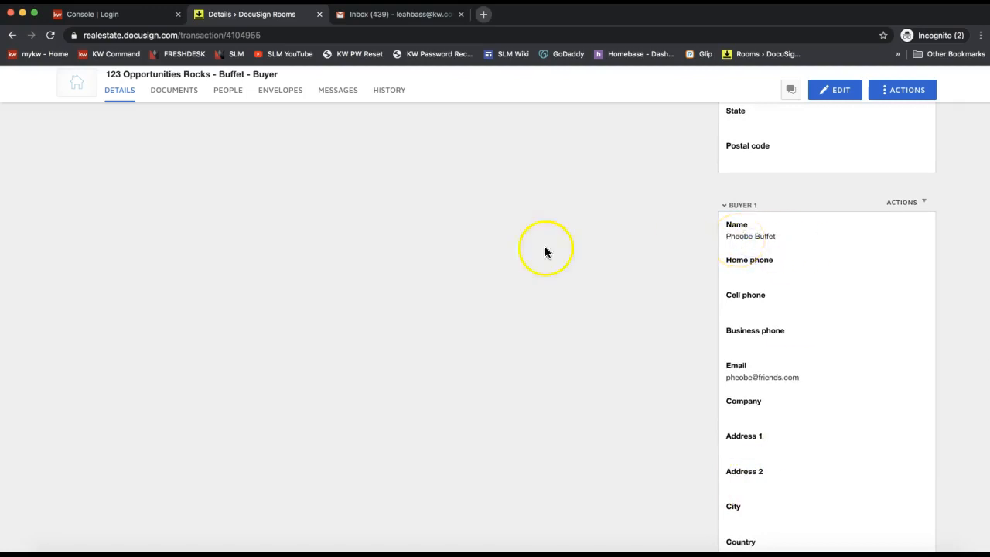
# - From the room's Documents tab, choose ADD > DocuSign Forms to open the Add DocuSign Forms dialog
pyautogui.click(172, 100)
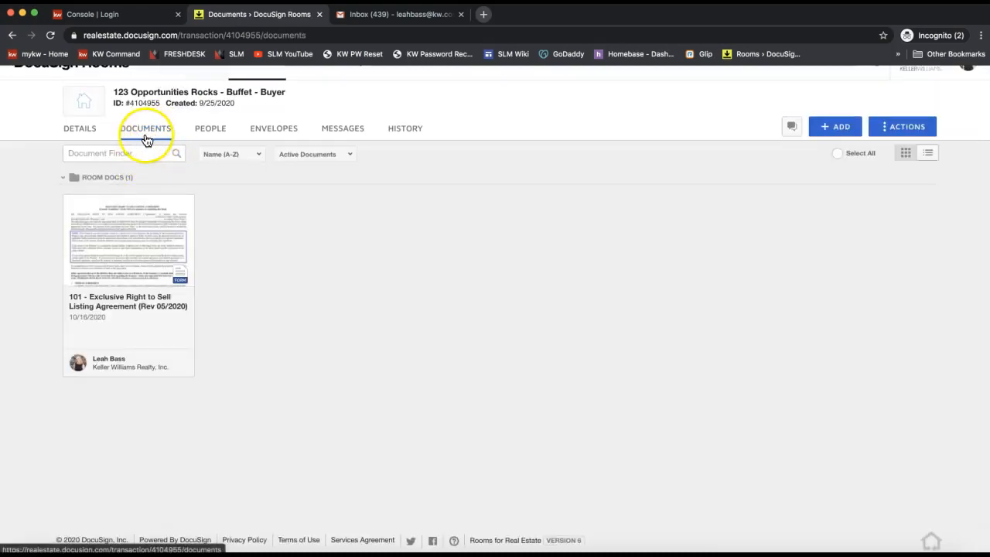
pyautogui.scroll(1, 143, 140)
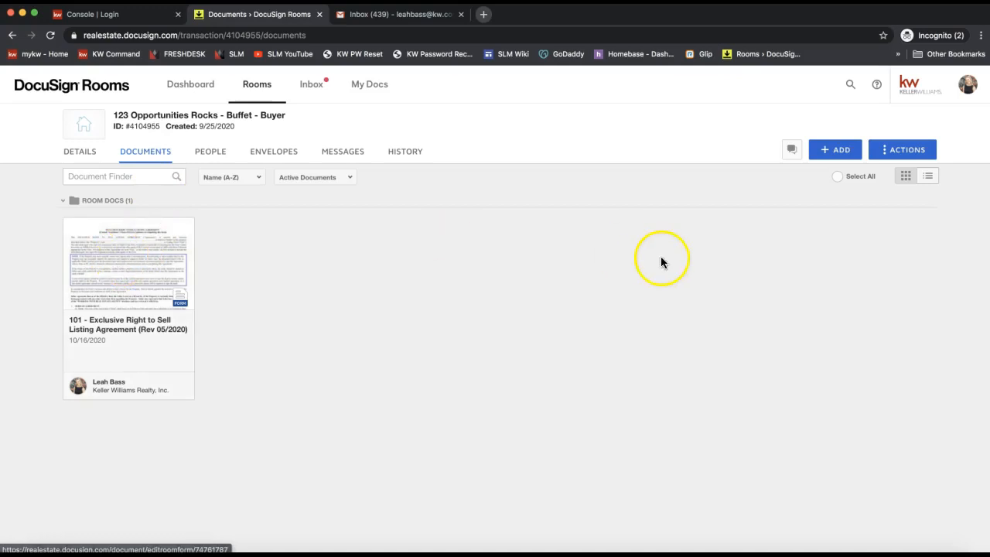
pyautogui.click(843, 151)
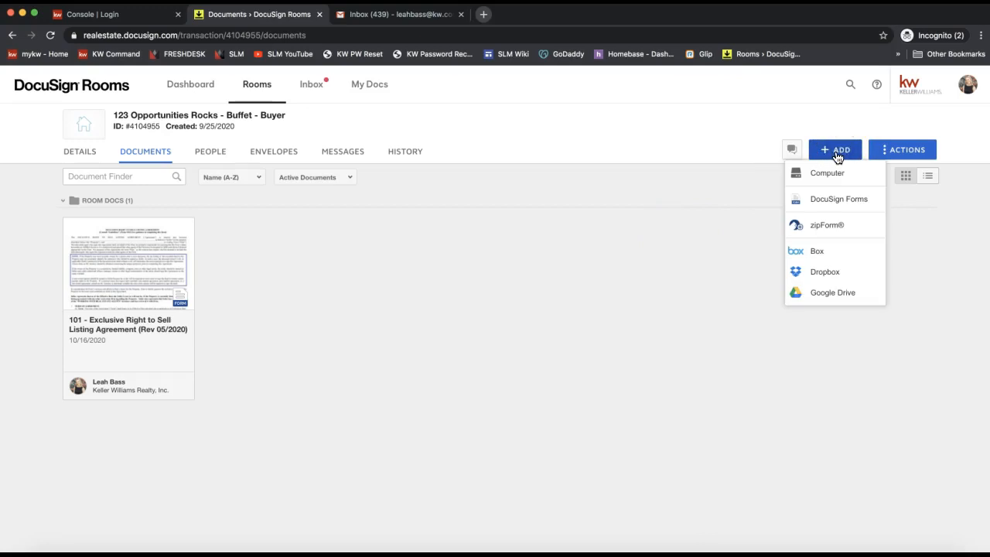
pyautogui.click(835, 200)
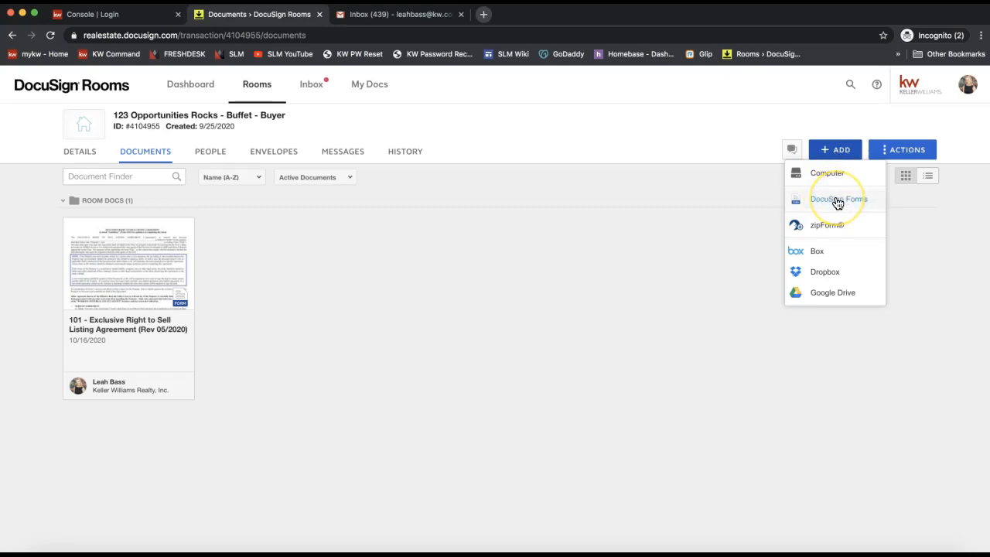
pyautogui.click(838, 202)
pyautogui.click(833, 204)
pyautogui.click(839, 207)
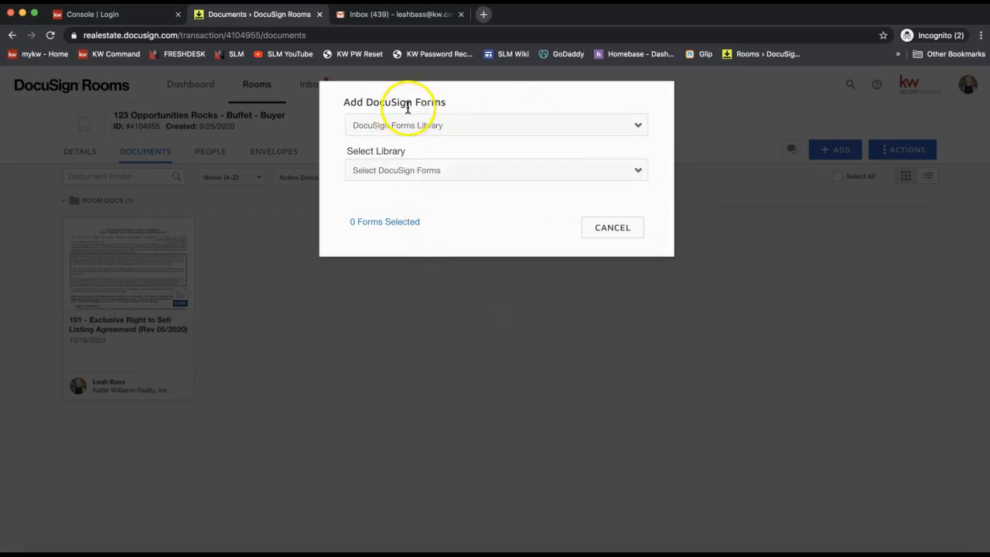
# - Switch the forms source to DocuSign Forms Group and select the NC Sales File group
pyautogui.click(373, 128)
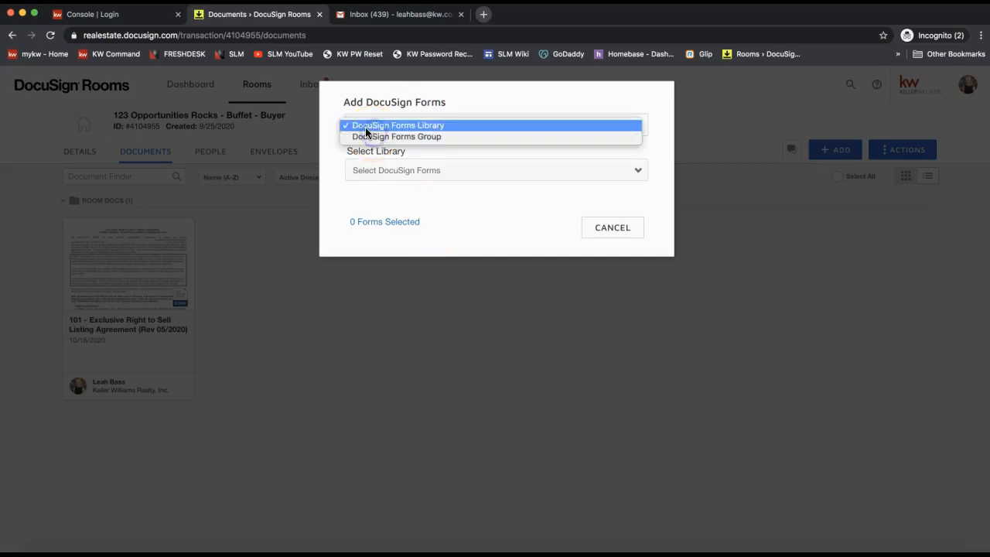
pyautogui.click(419, 125)
pyautogui.click(416, 177)
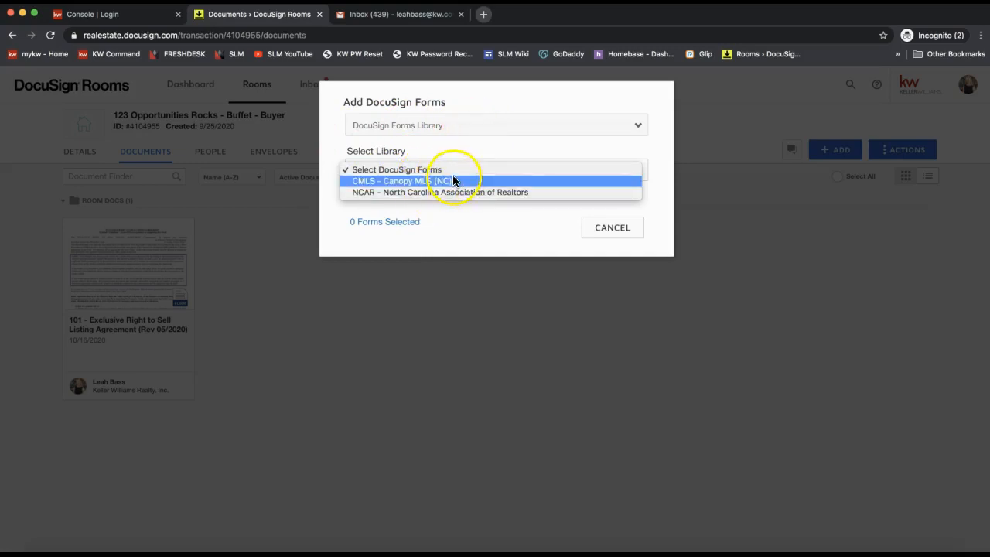
pyautogui.click(441, 130)
pyautogui.click(426, 128)
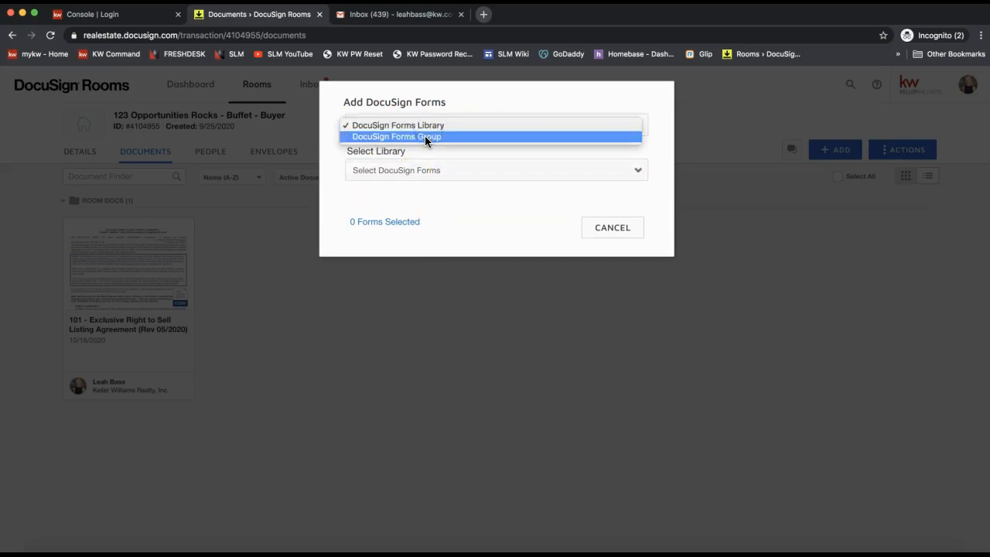
pyautogui.click(425, 137)
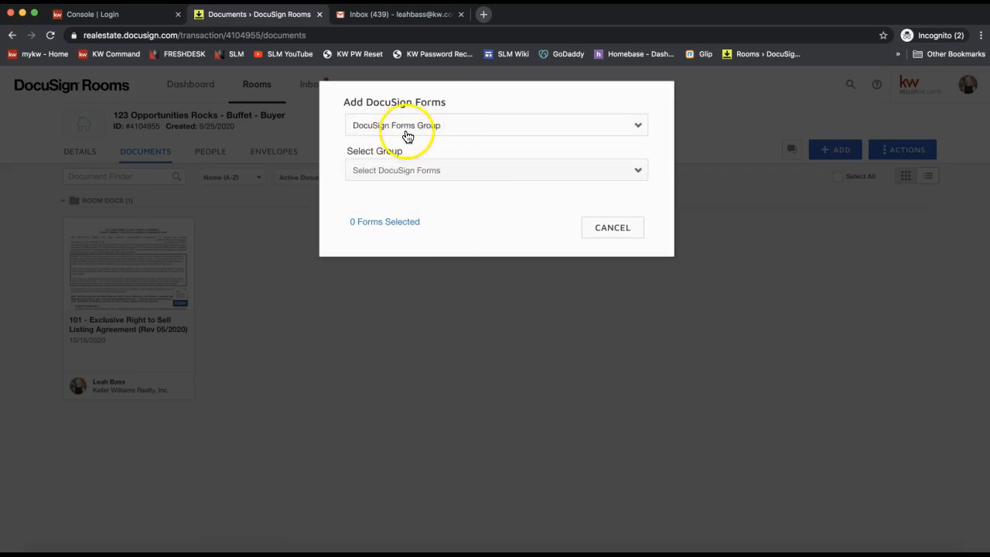
pyautogui.click(440, 180)
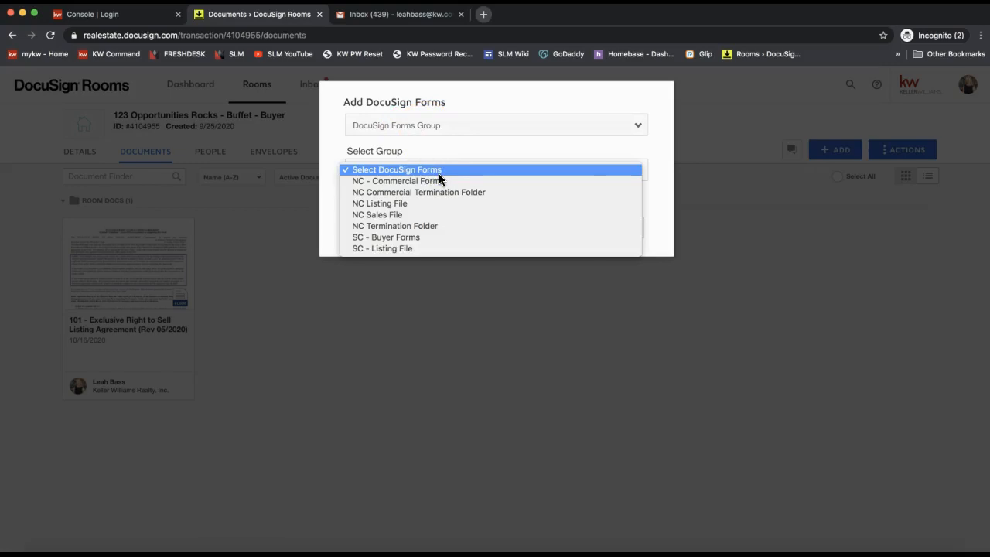
pyautogui.click(435, 215)
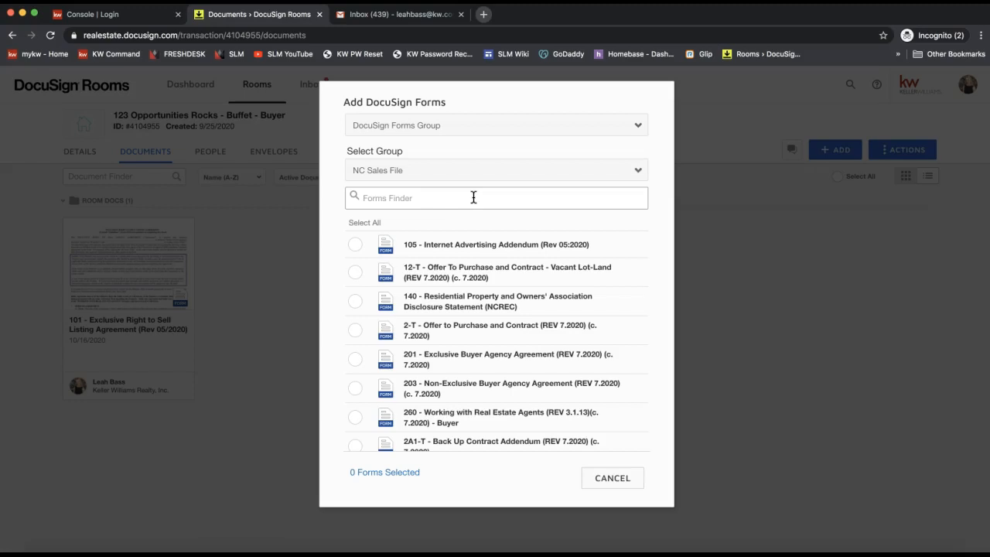
# - Search forms for 'buyer' and add 201 - Exclusive Buyer Agency Agreement to the room
pyautogui.click(474, 197)
pyautogui.write('buyer')
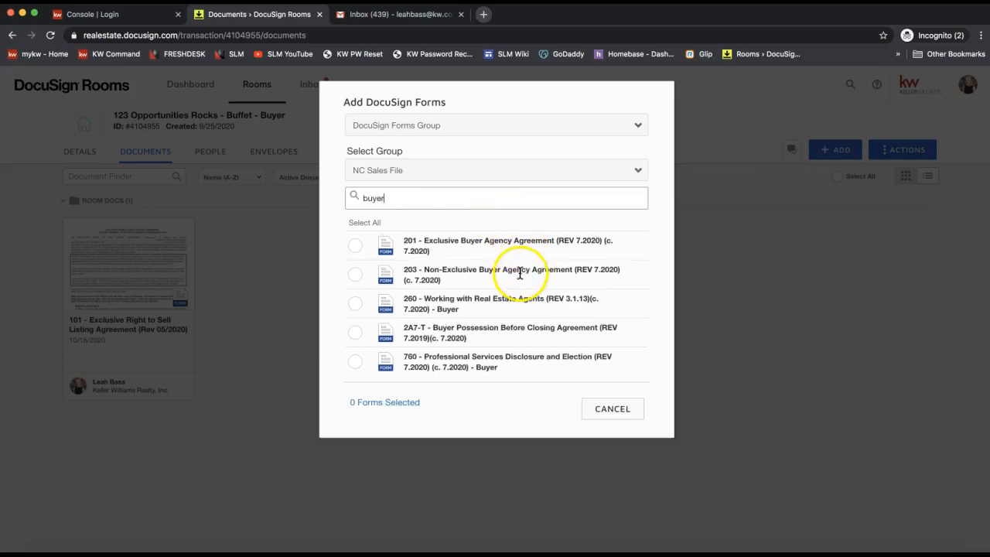
pyautogui.click(355, 246)
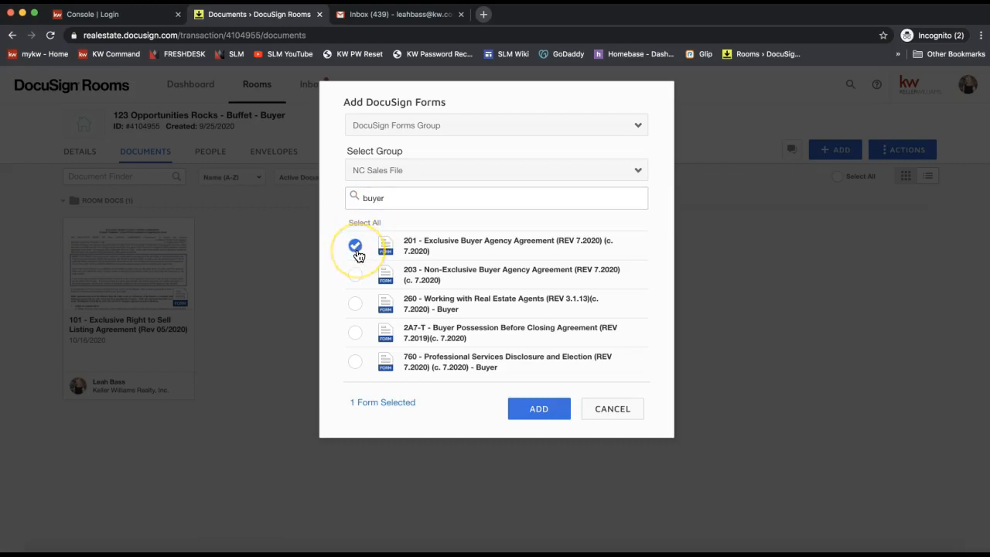
pyautogui.click(551, 401)
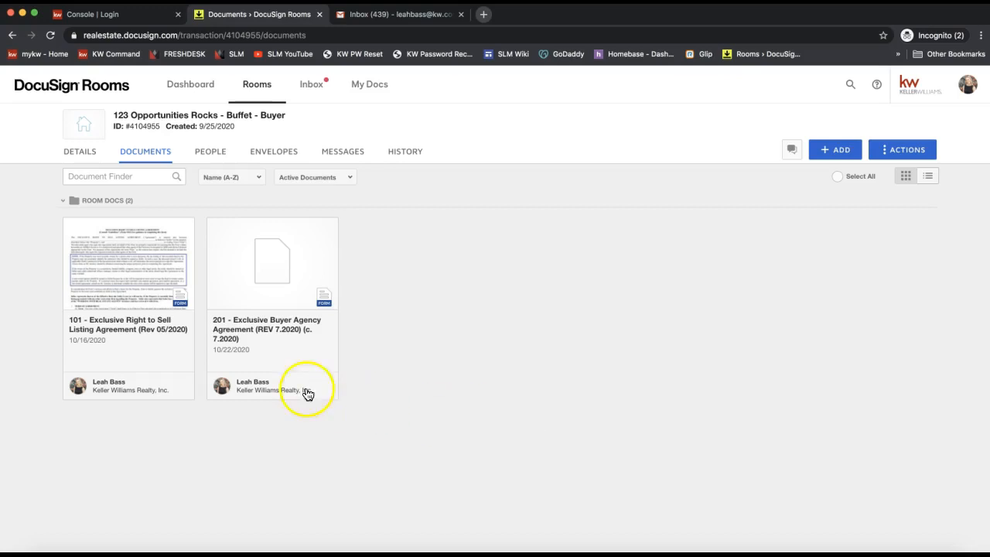
# - Open the 201 agreement for editing and replace the first buyer name with 'Sample Trust'
pyautogui.click(286, 287)
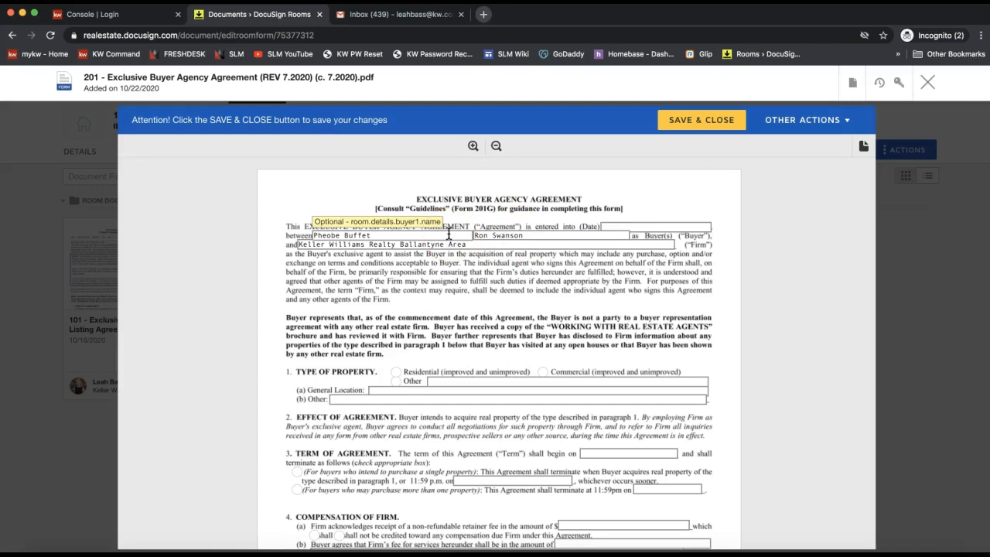
pyautogui.moveTo(448, 233); pyautogui.dragTo(370, 235)
pyautogui.click(345, 235)
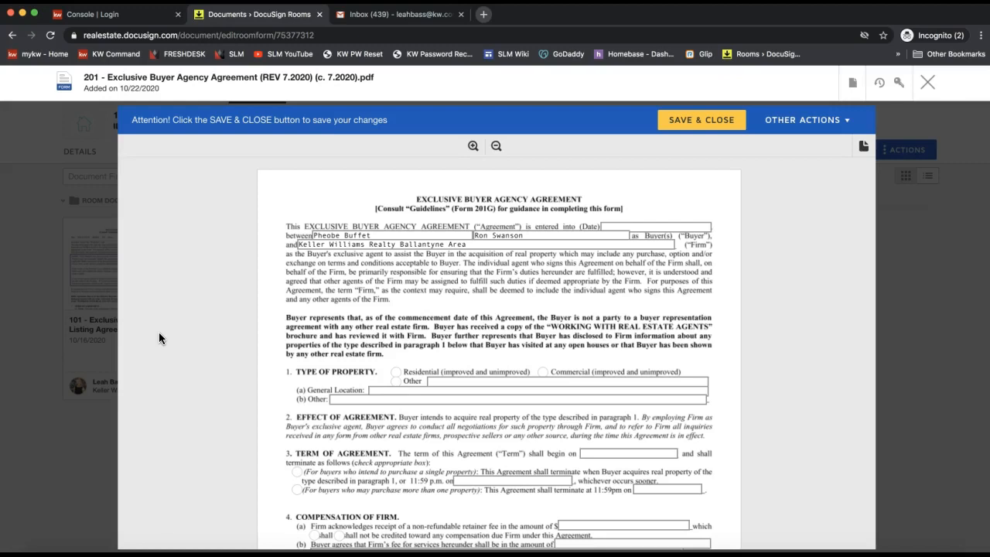
pyautogui.tripleClick(337, 234)
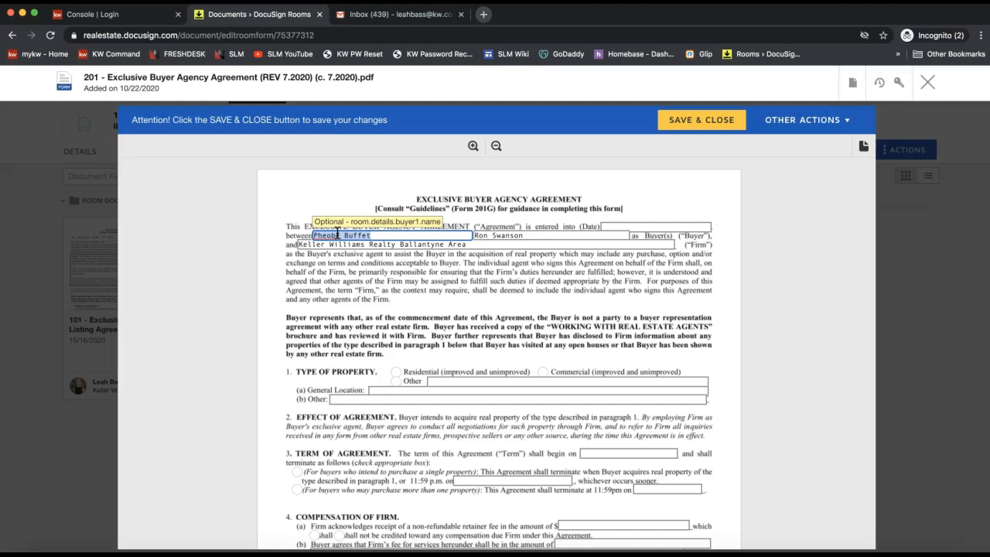
pyautogui.write('Sample Trust')
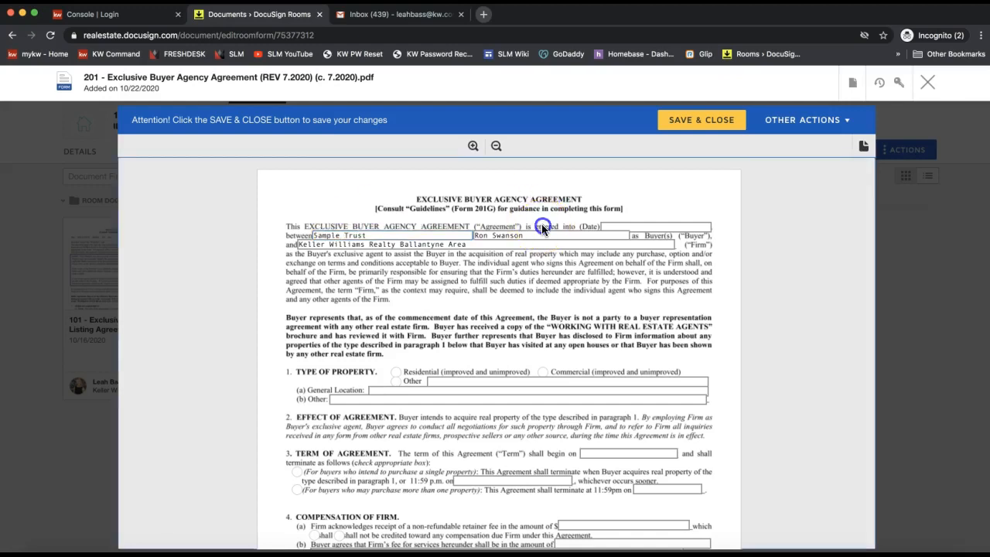
# - Delete the second buyer name so that field is left blank
pyautogui.doubleClick(529, 235)
pyautogui.tripleClick(529, 235)
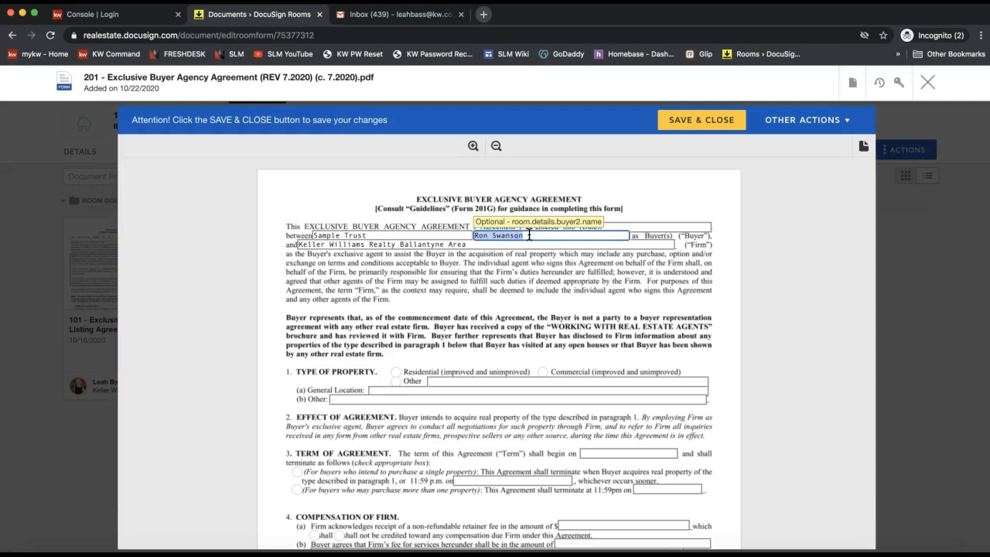
pyautogui.click(456, 280)
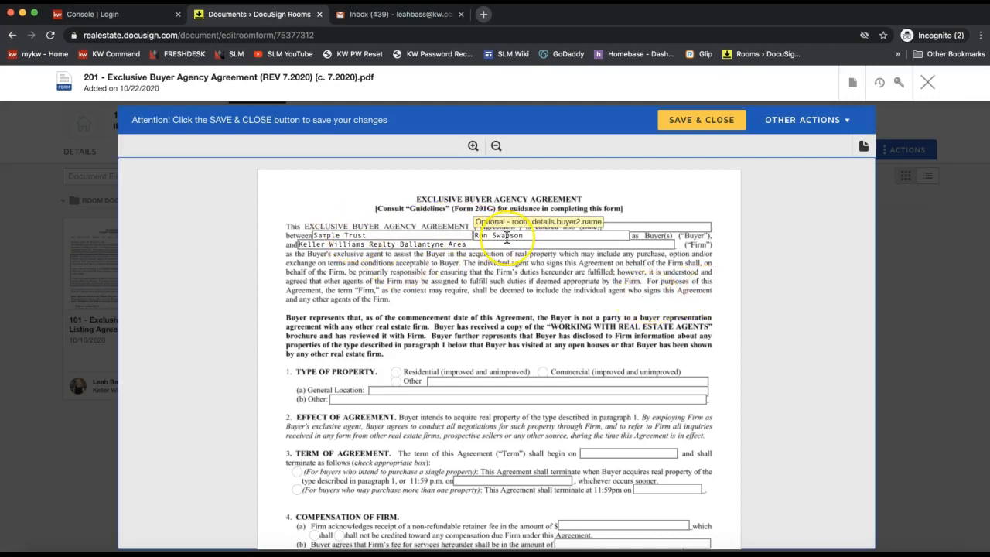
pyautogui.tripleClick(506, 239)
pyautogui.press('BackSpace')
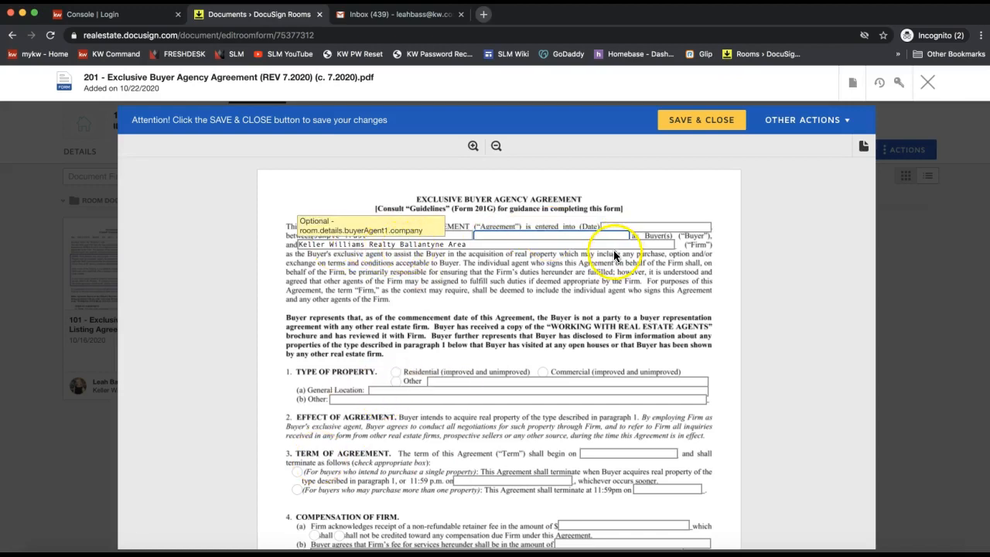
pyautogui.scroll(-5, 544, 280)
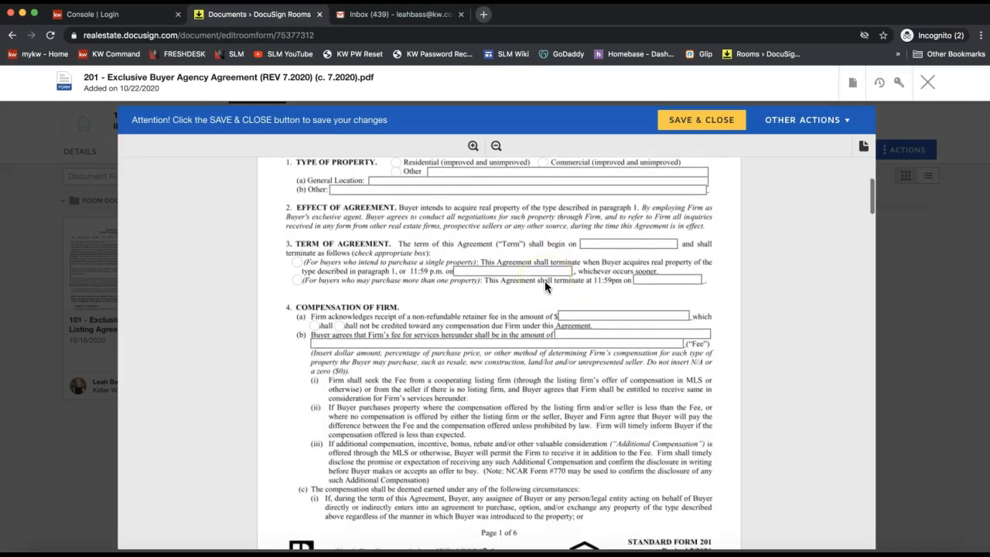
pyautogui.scroll(-4, 567, 328)
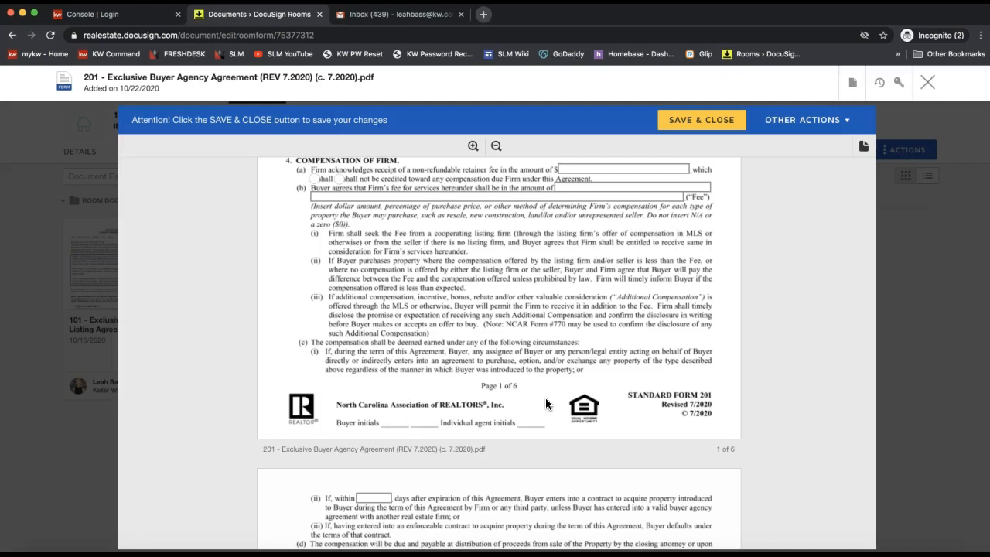
pyautogui.scroll(6, 546, 403)
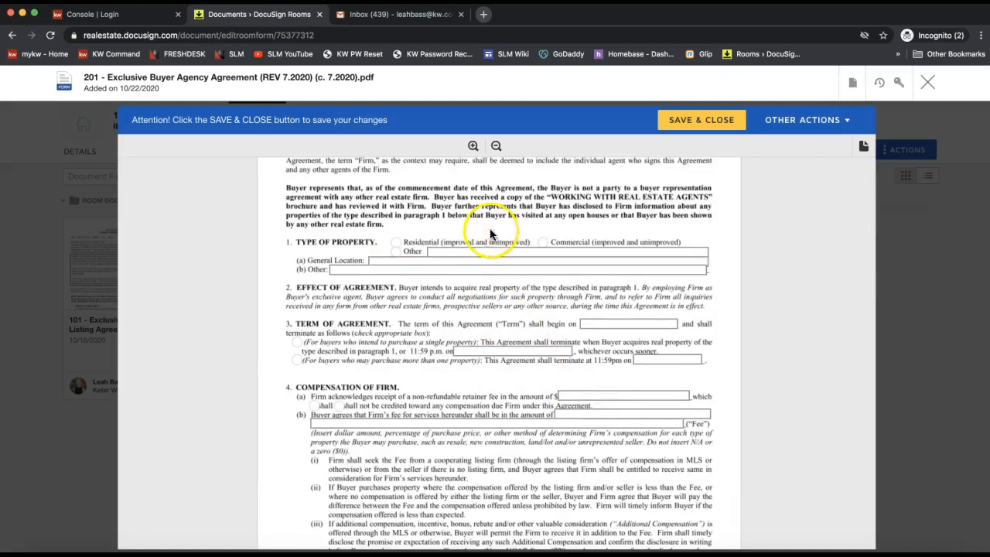
# - Save and close the edited 201 agreement
pyautogui.click(696, 126)
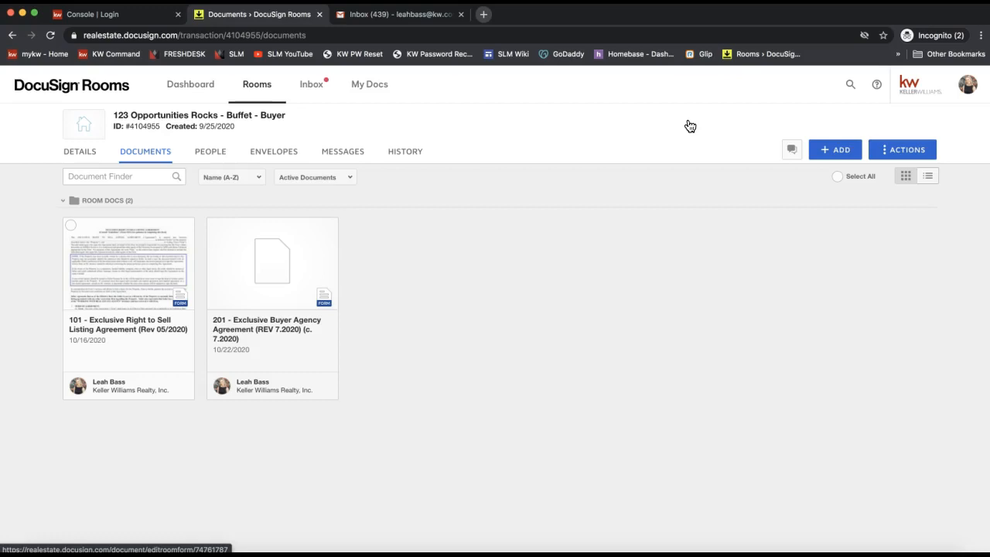
# - From the room's Envelopes tab, create a new envelope with + NEW
pyautogui.click(278, 164)
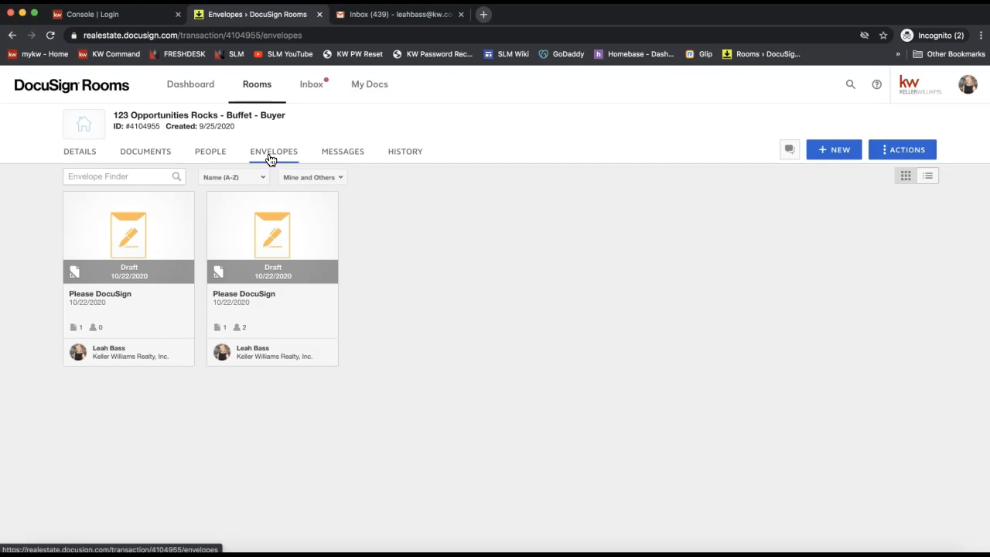
pyautogui.click(271, 161)
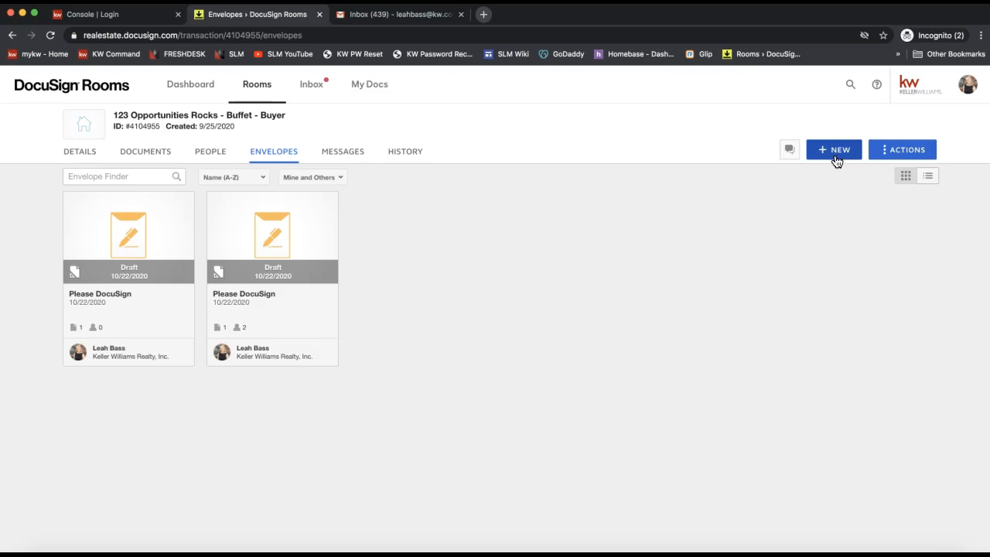
pyautogui.click(774, 171)
pyautogui.click(269, 159)
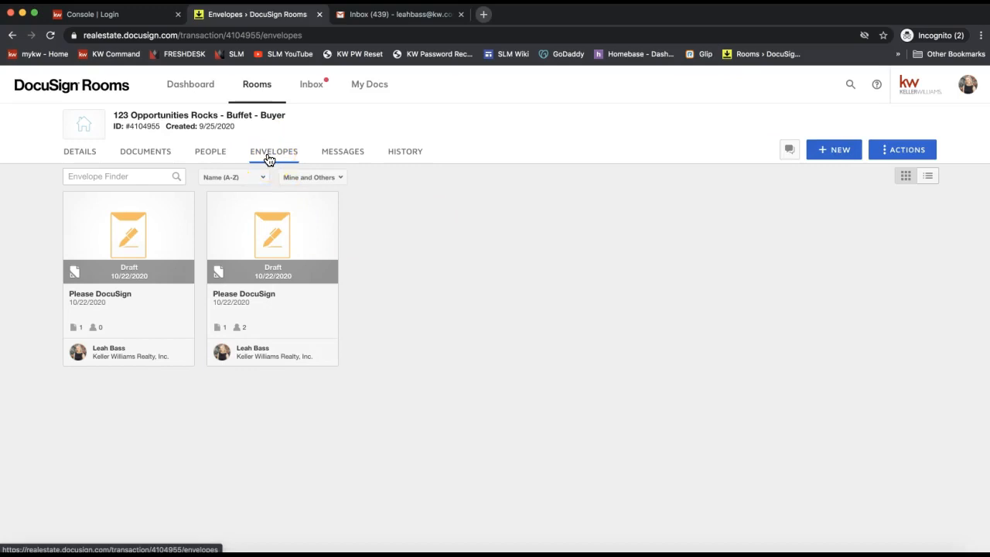
pyautogui.click(270, 158)
pyautogui.click(805, 313)
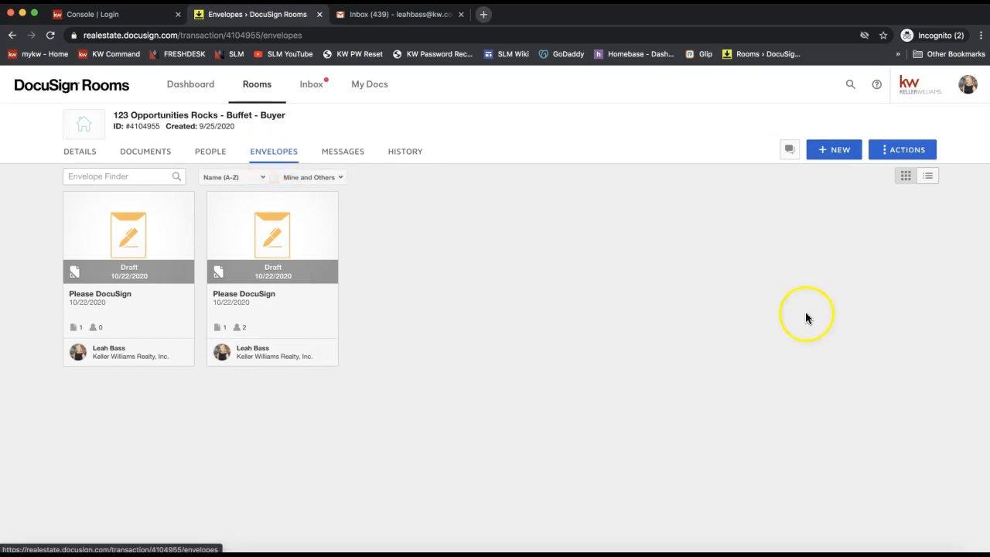
pyautogui.click(828, 153)
# - Add the 6-page 201 - Exclusive Buyer Agency Agreement from Room Docs to the envelope
pyautogui.click(868, 231)
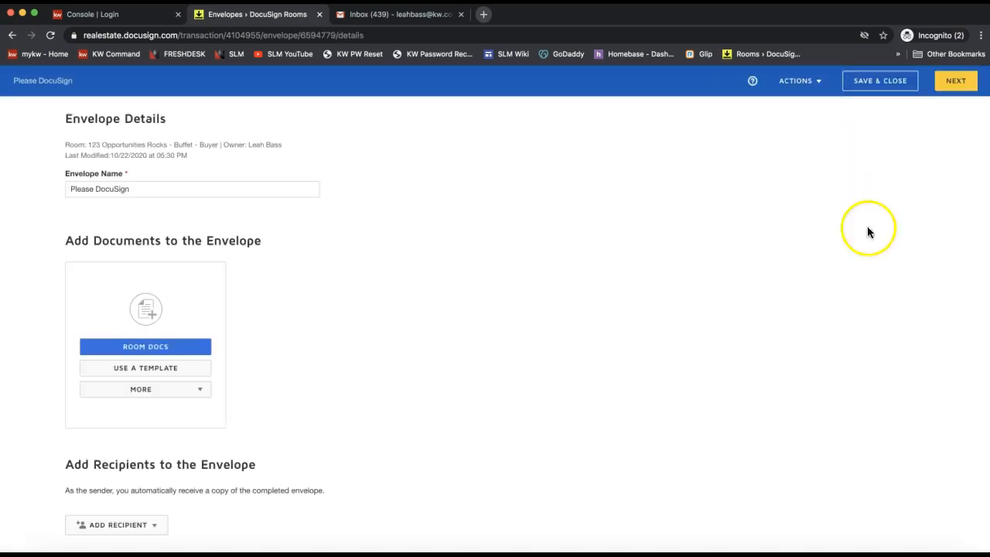
pyautogui.moveTo(188, 124); pyautogui.dragTo(52, 117)
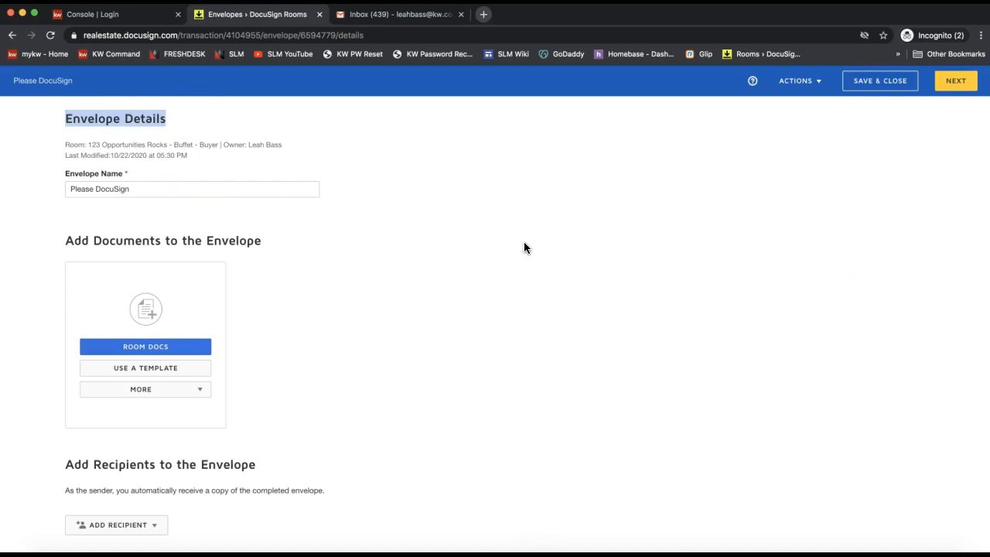
pyautogui.click(153, 350)
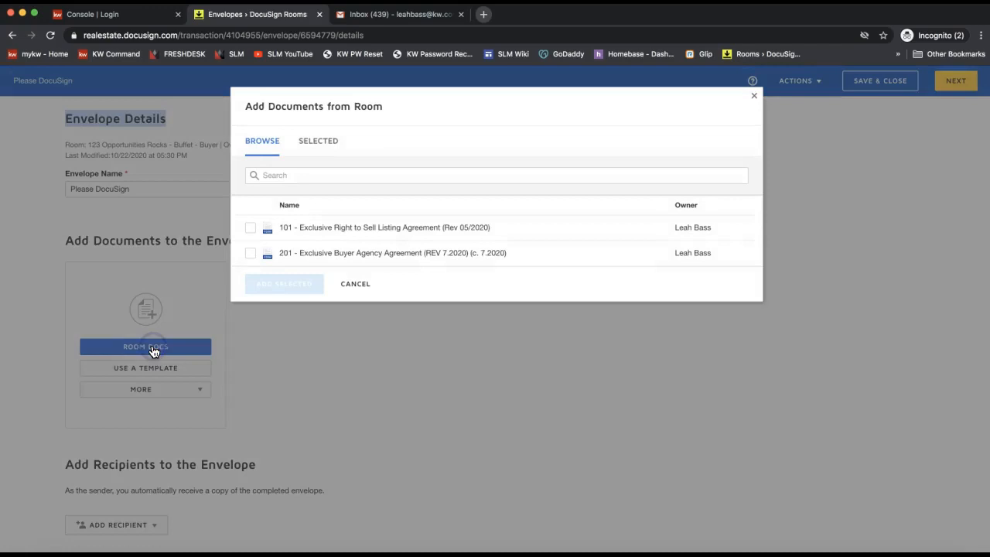
pyautogui.click(249, 256)
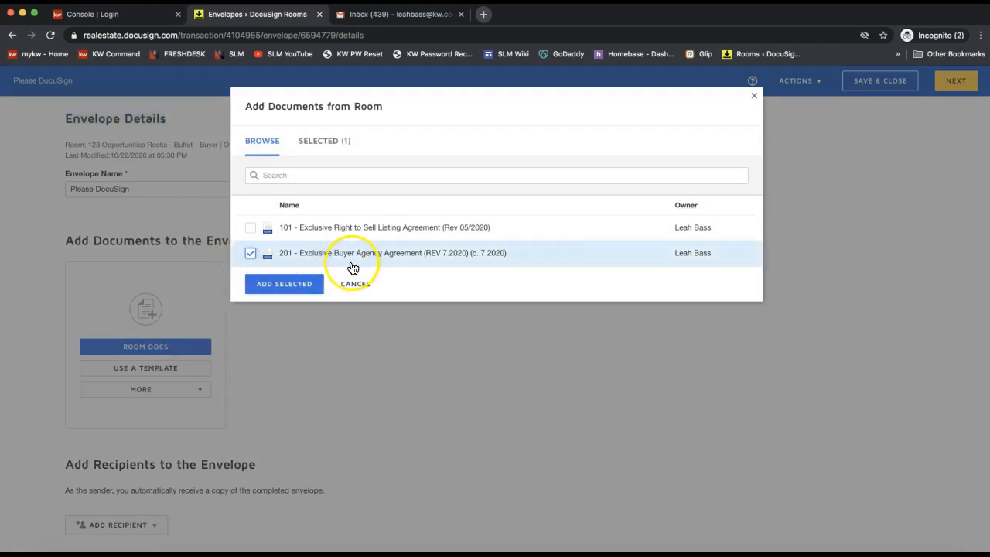
pyautogui.click(283, 285)
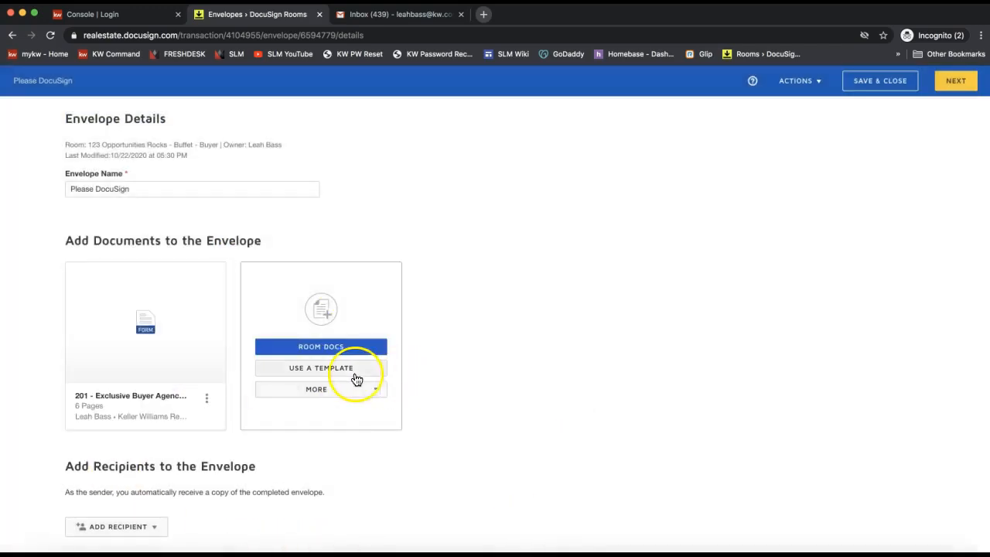
pyautogui.scroll(-3, 368, 369)
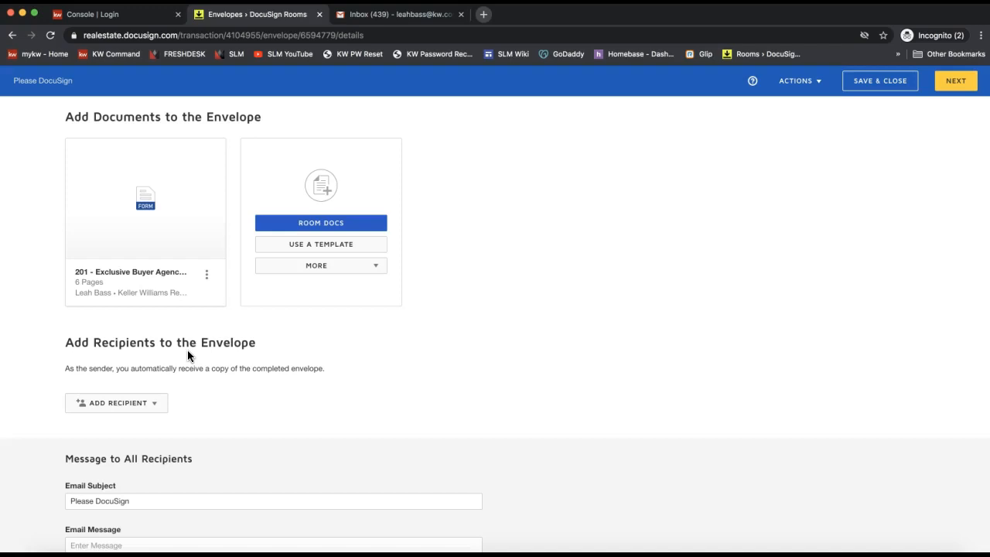
# - Add the pre-tagged Buyer One role as recipient, assigned to Sample Trust with Needs to Sign
pyautogui.tripleClick(139, 343)
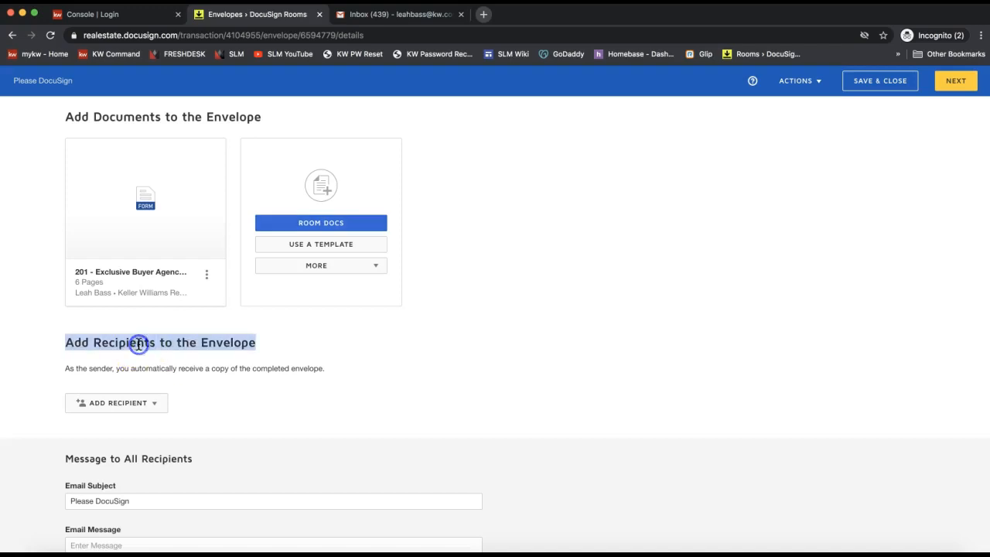
pyautogui.click(141, 407)
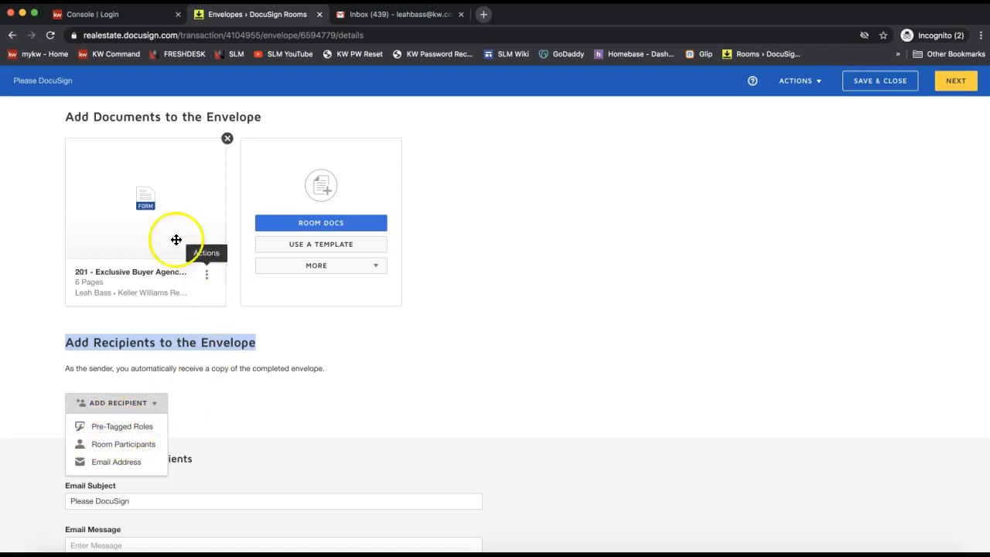
pyautogui.click(120, 430)
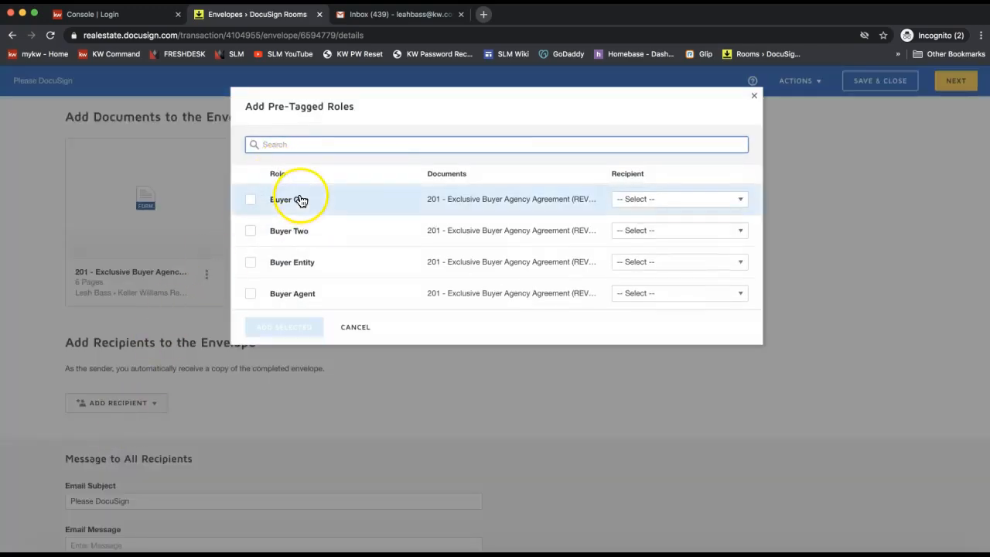
pyautogui.click(621, 202)
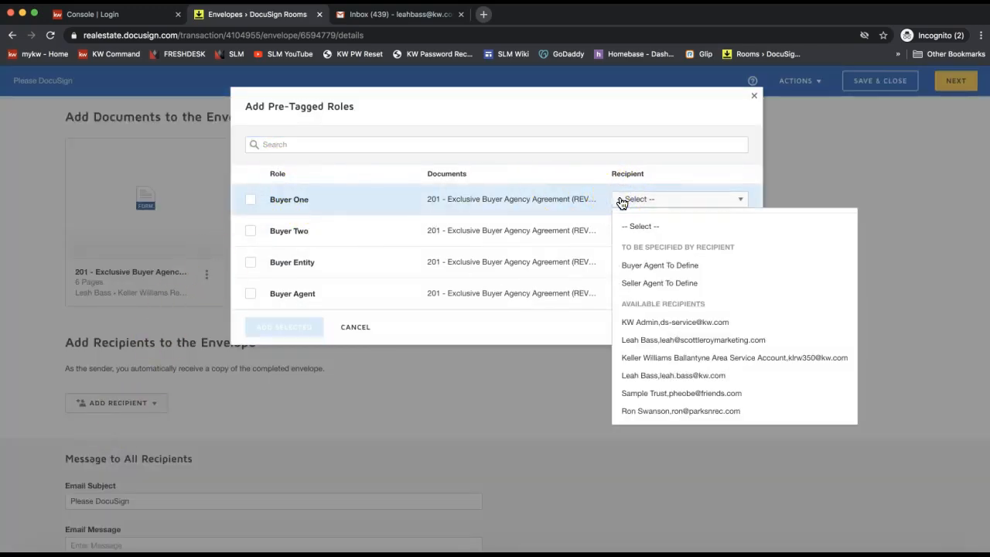
pyautogui.click(696, 394)
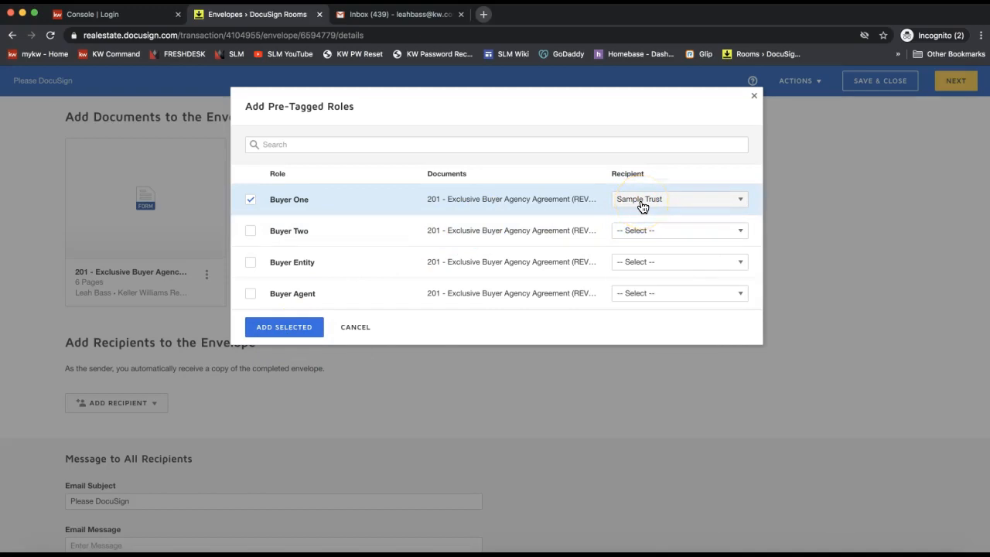
pyautogui.click(642, 201)
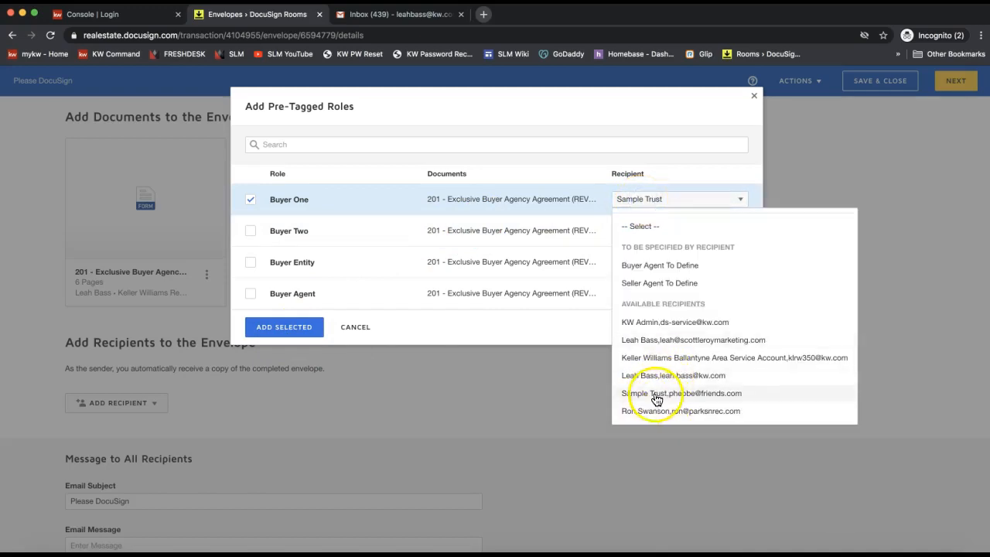
pyautogui.click(259, 329)
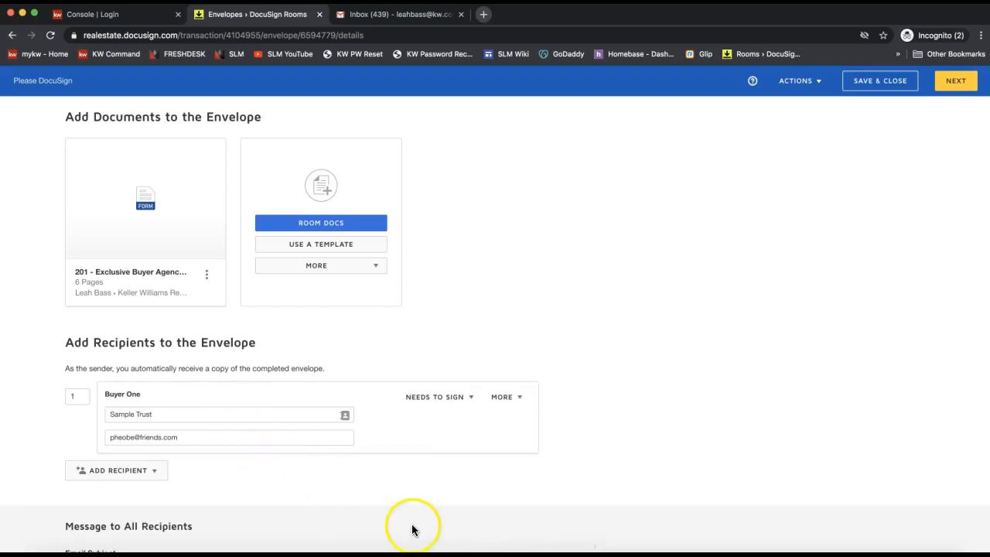
# - Overwrite Buyer One's name 'Sample Trust' with the buyer's full name, then go to Email Message
pyautogui.tripleClick(182, 411)
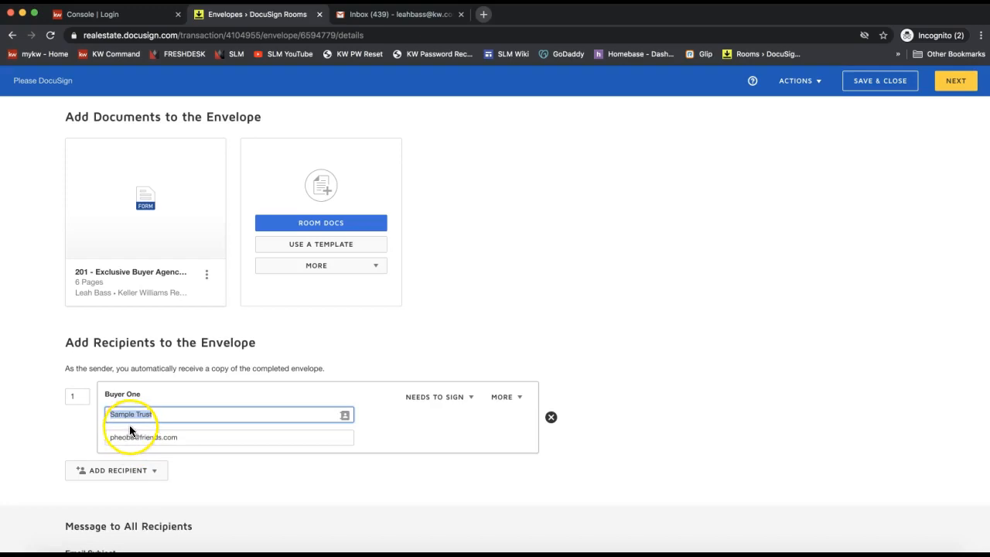
pyautogui.tripleClick(171, 413)
pyautogui.write('Pheobe Buffet')
pyautogui.moveTo(171, 414); pyautogui.dragTo(92, 417)
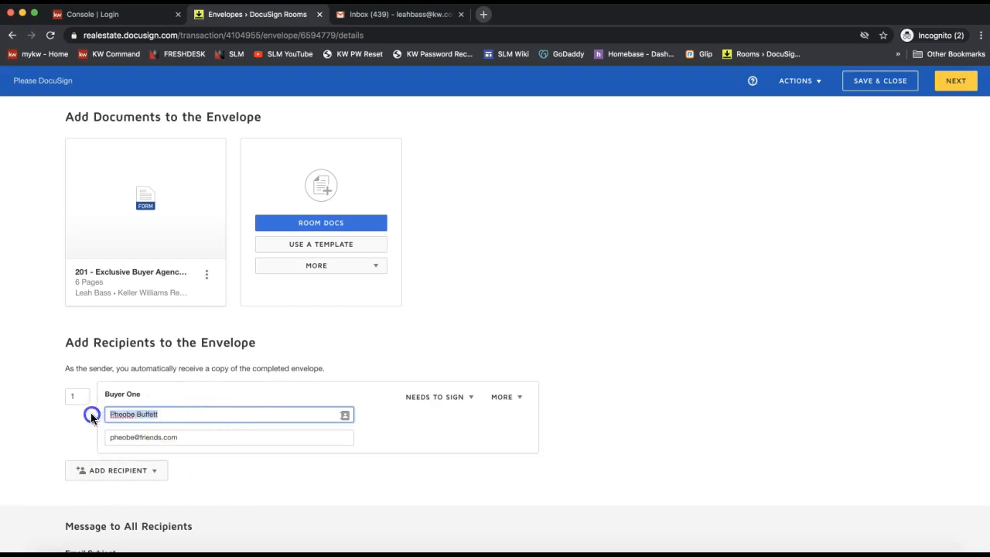
pyautogui.tripleClick(173, 415)
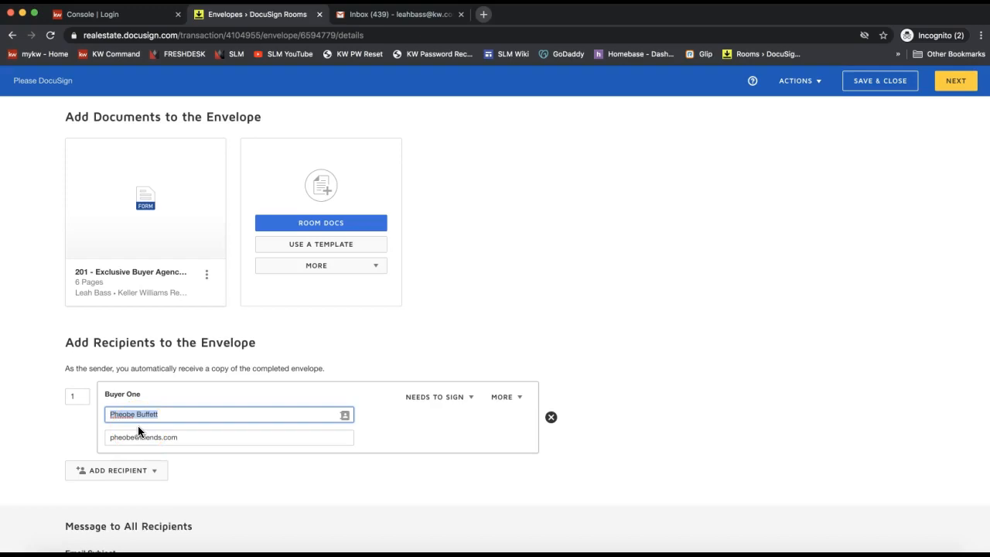
pyautogui.scroll(-3, 622, 275)
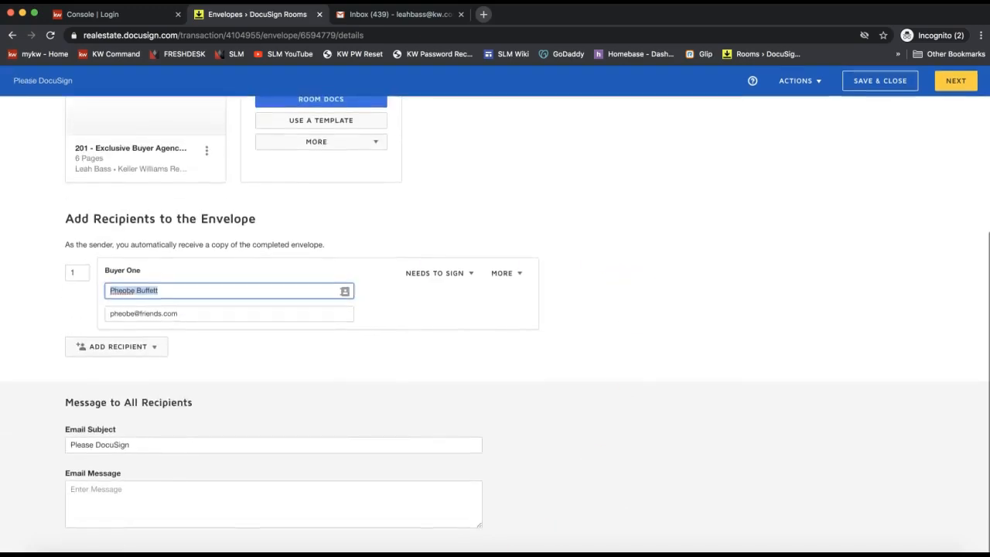
pyautogui.click(186, 508)
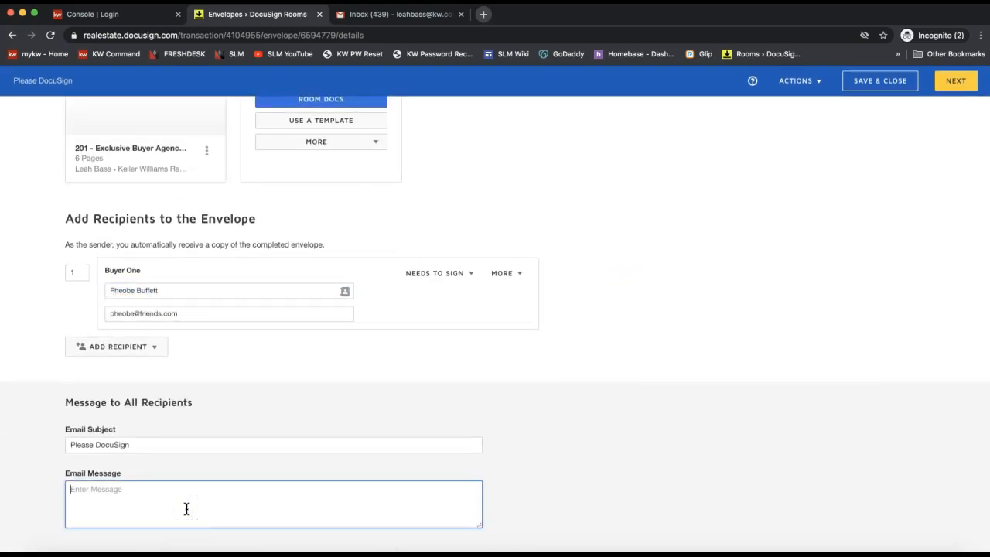
pyautogui.click(958, 90)
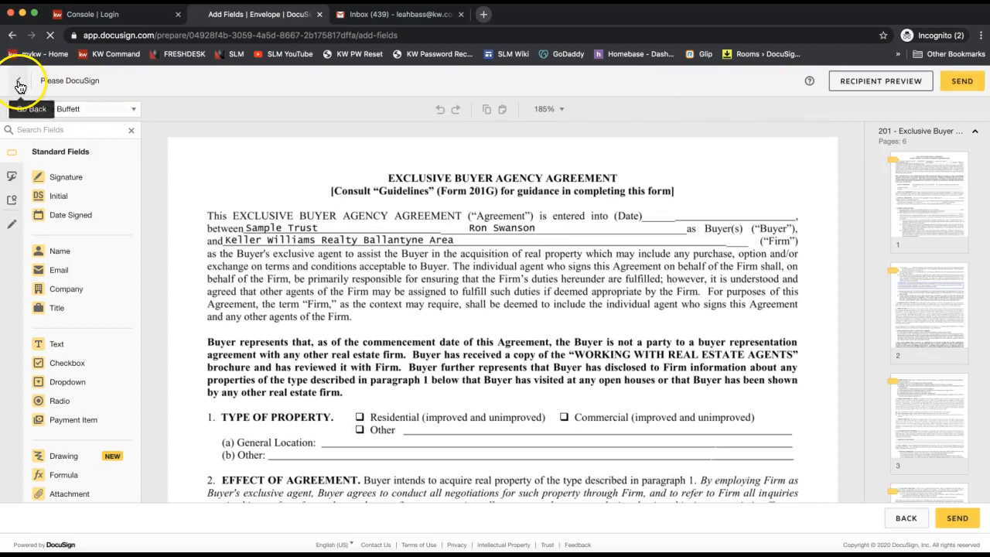
pyautogui.click(19, 81)
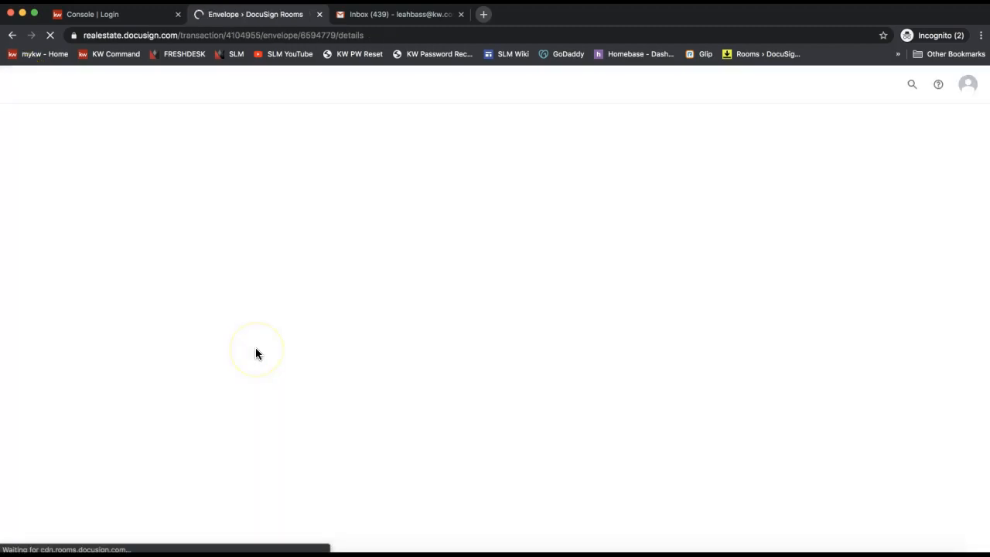
# - Replace the Buyer One recipient email with the agent's own address via autocomplete
pyautogui.scroll(-2, 223, 440)
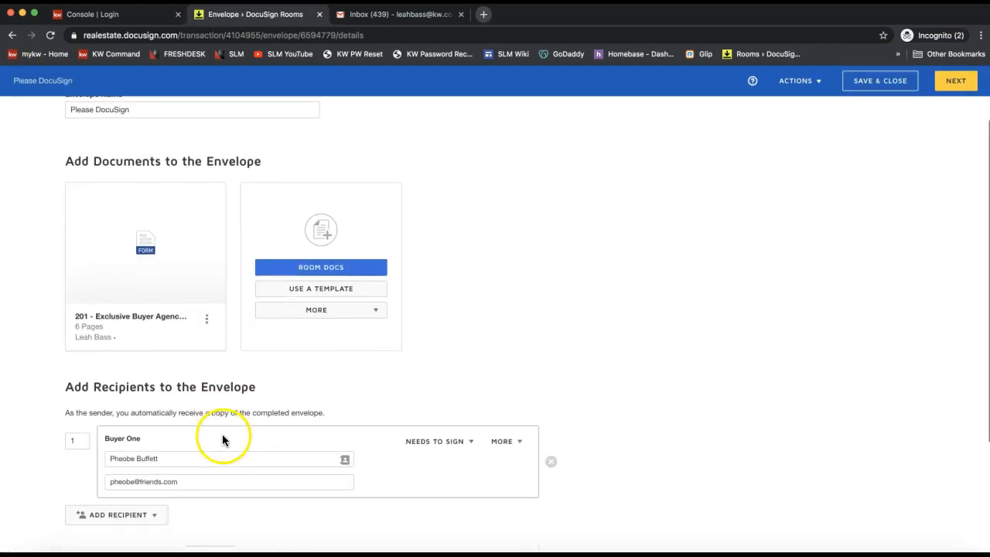
pyautogui.tripleClick(162, 479)
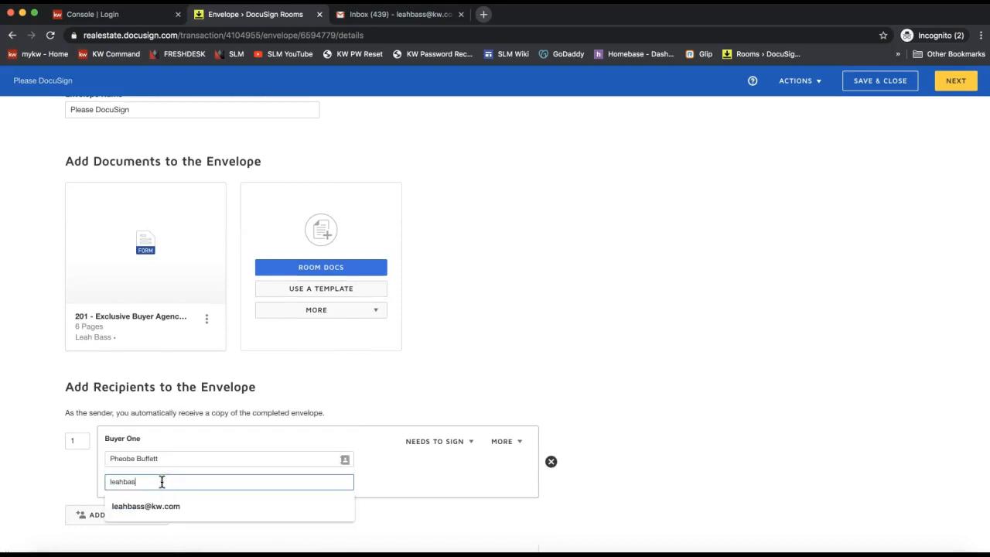
pyautogui.click(174, 506)
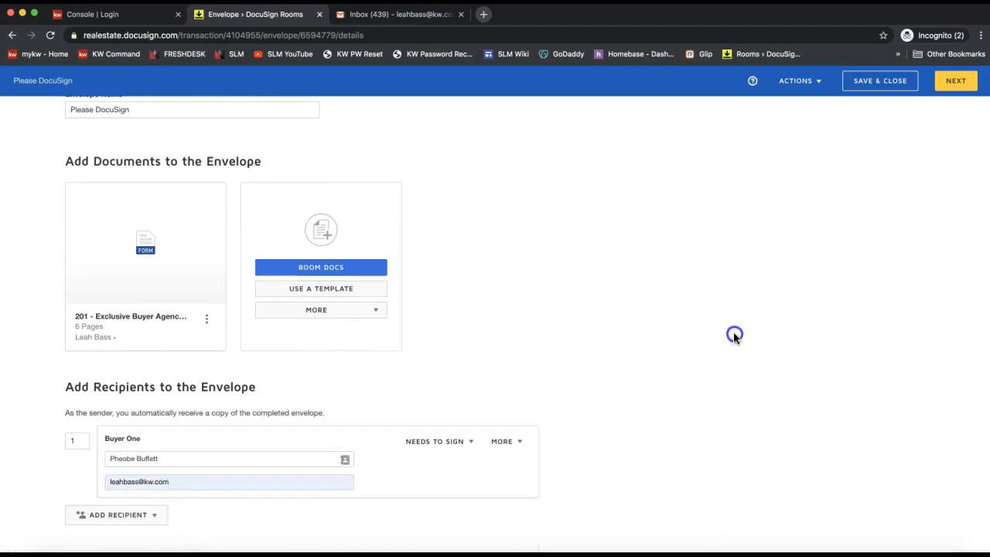
# - Review the Buyer One recipient name, then proceed to the field editor
pyautogui.tripleClick(156, 461)
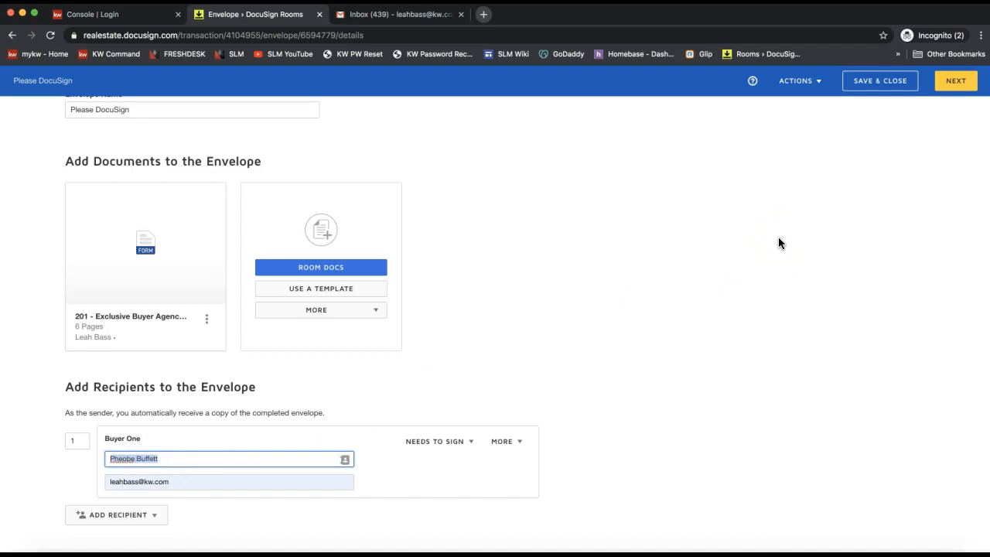
pyautogui.click(784, 205)
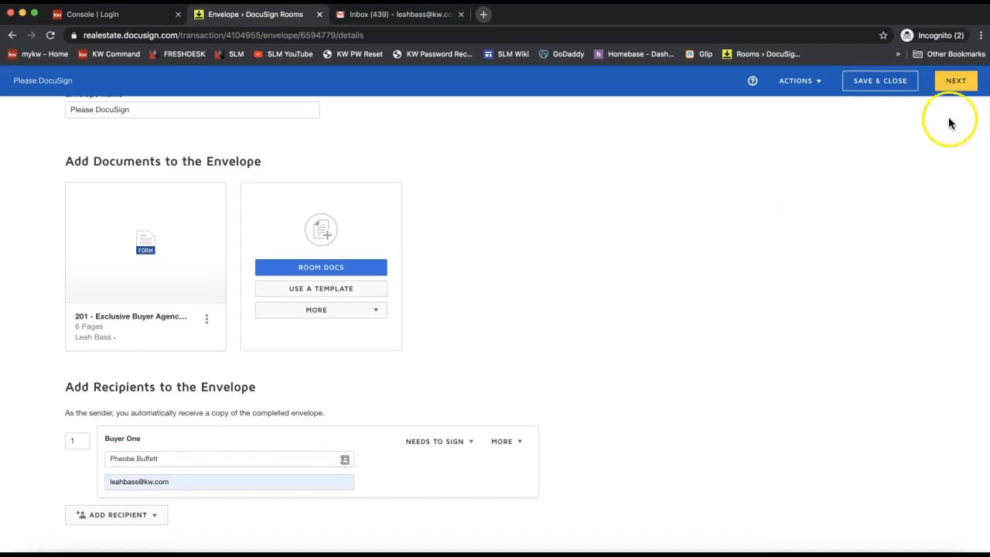
pyautogui.click(235, 457)
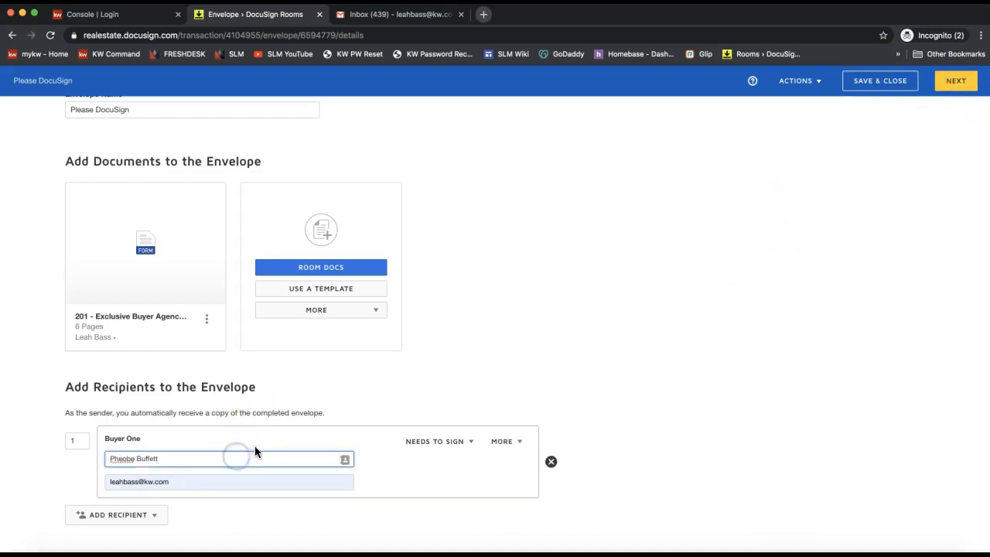
pyautogui.tripleClick(140, 461)
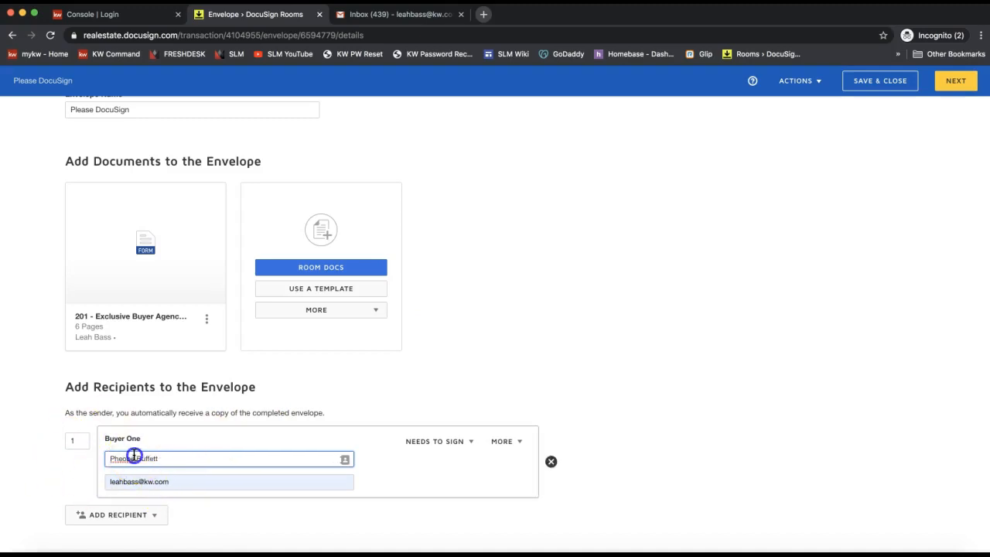
pyautogui.click(911, 221)
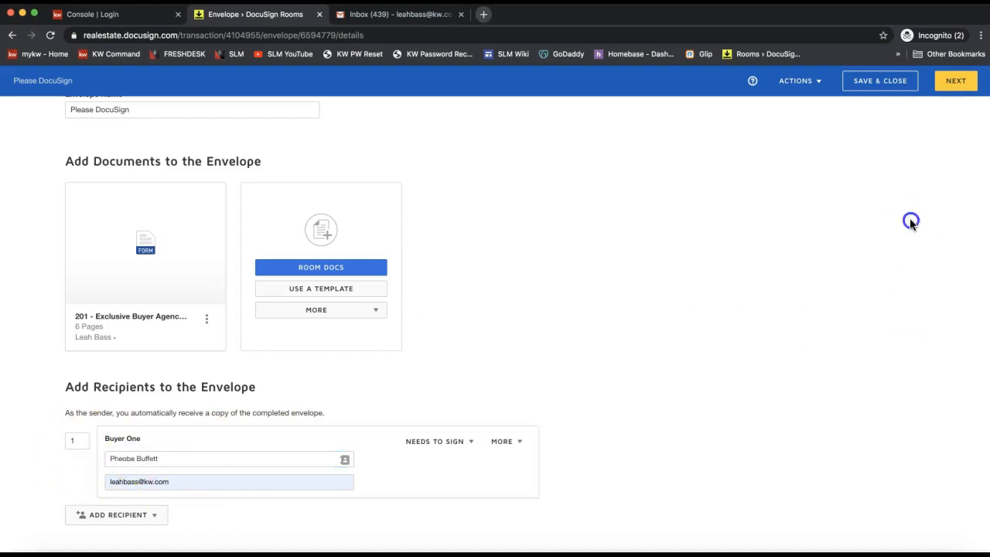
pyautogui.click(958, 83)
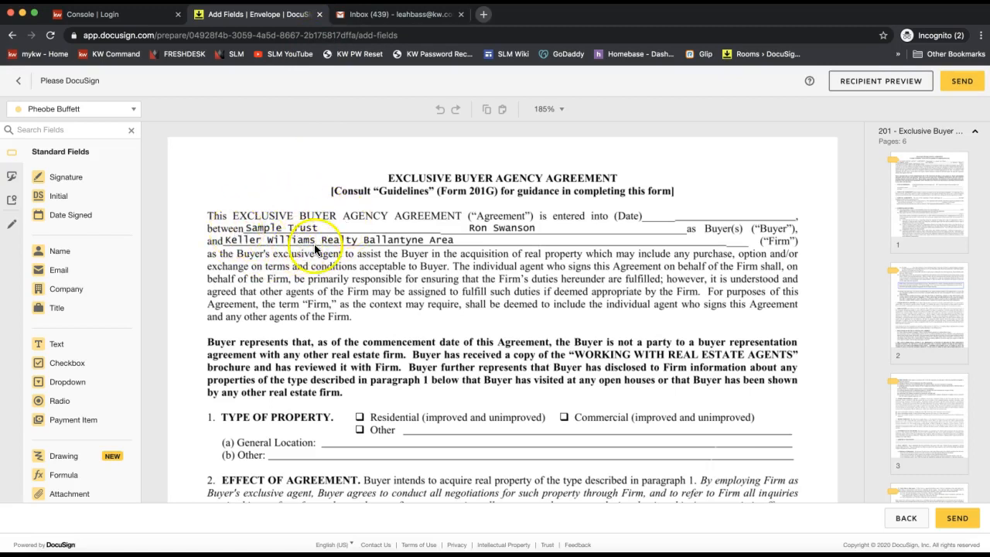
# - Confirm the page 1 Buyer initials field is assigned to the buyer recipient
pyautogui.scroll(-15, 315, 249)
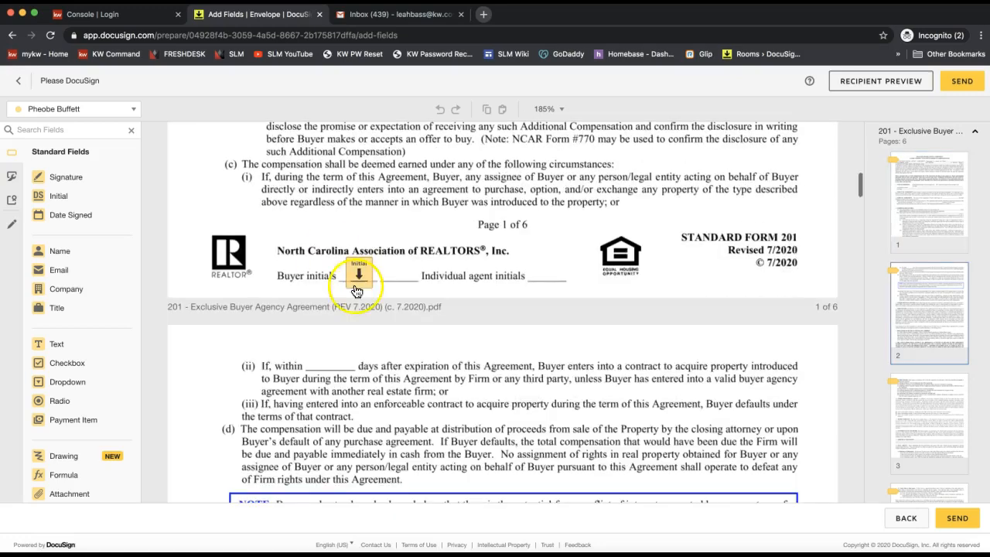
pyautogui.click(362, 283)
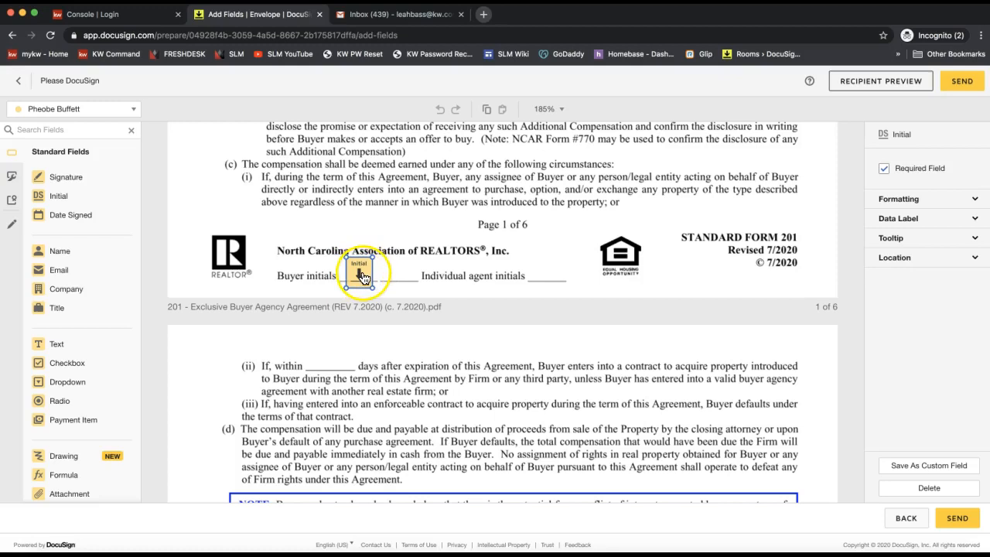
pyautogui.click(36, 115)
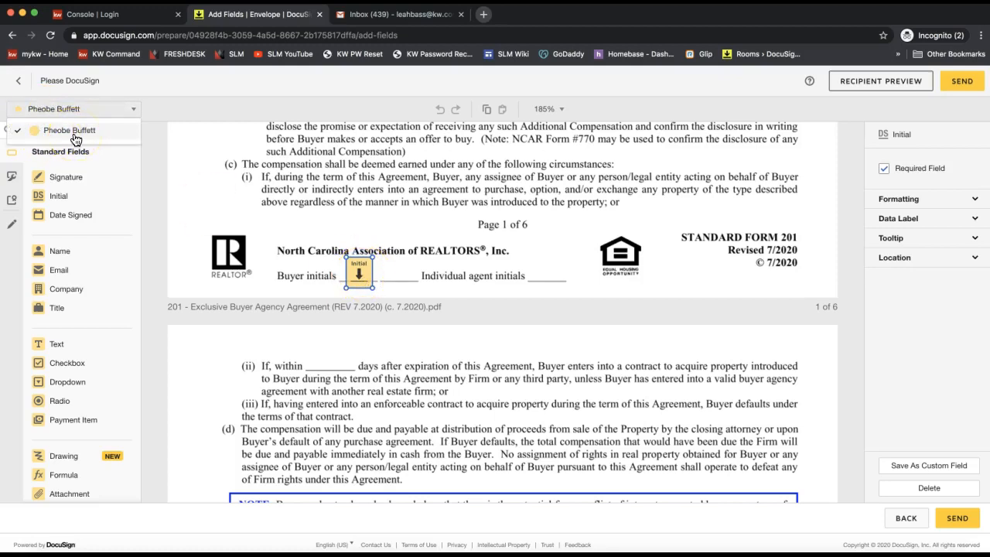
pyautogui.click(468, 184)
# - Look over the agreement pages and send the envelope for signing
pyautogui.scroll(-15, 352, 280)
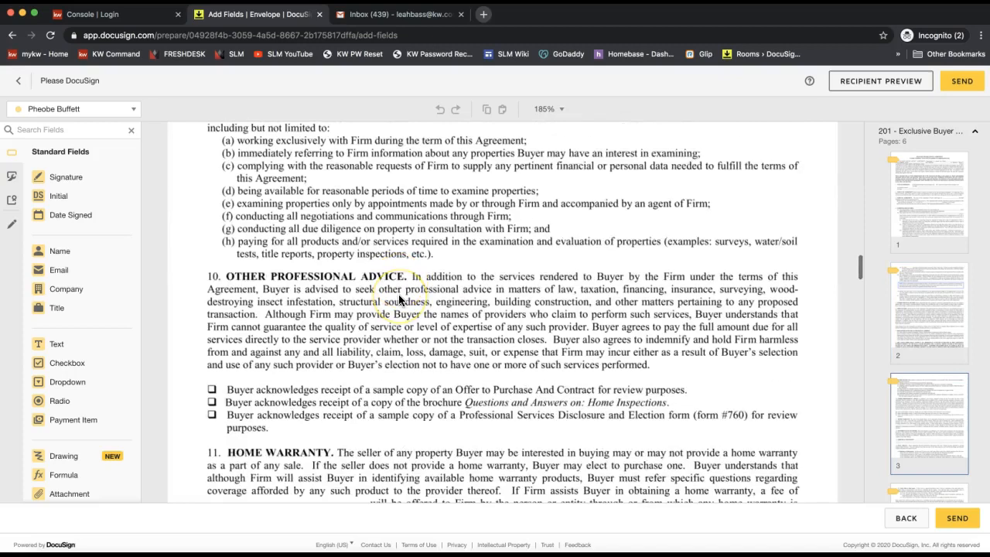
pyautogui.scroll(20, 398, 294)
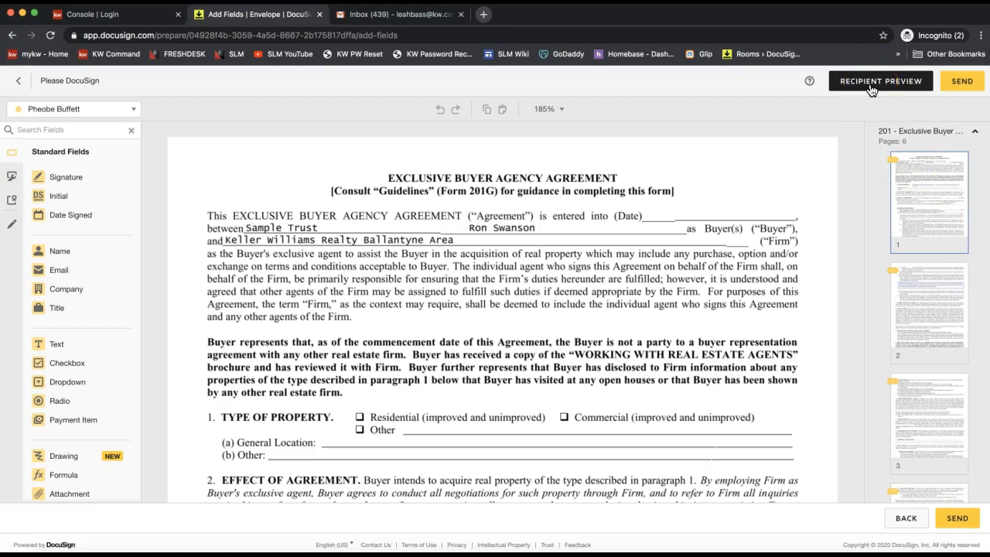
pyautogui.click(971, 82)
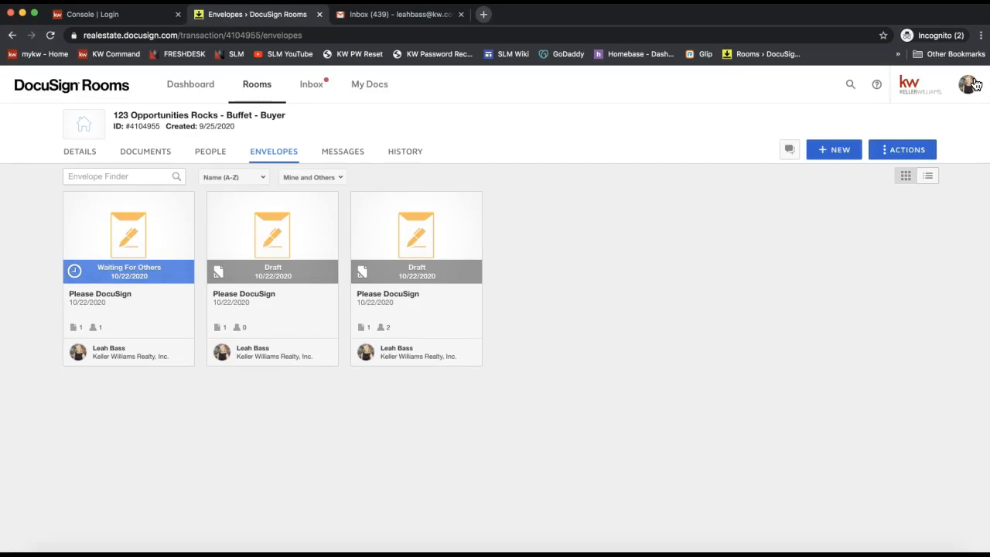
# - Switch to the Gmail inbox after confirming the envelope shows Waiting For Others
pyautogui.click(385, 17)
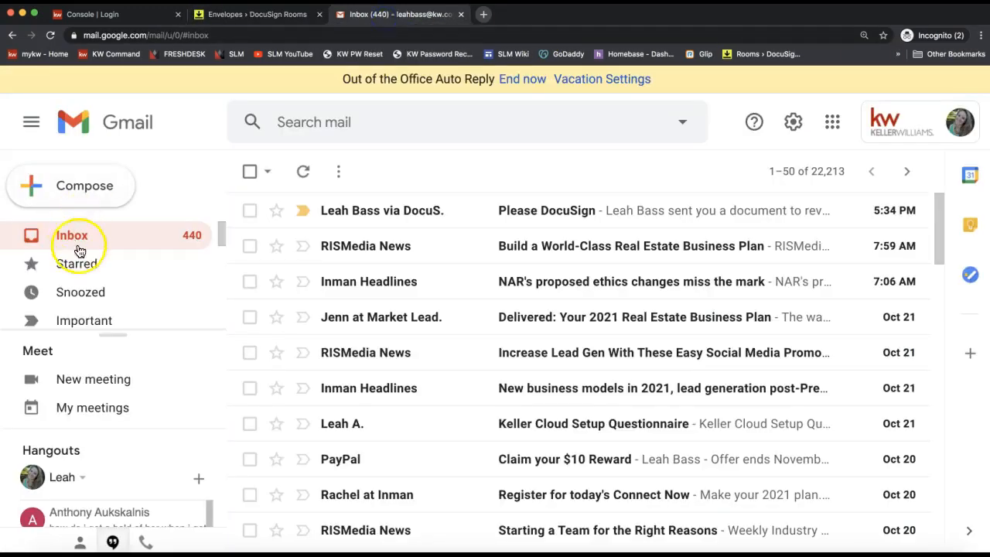
# - Open the Please DocuSign email and follow its REVIEW DOCUMENT link to the 201 agreement
pyautogui.click(399, 217)
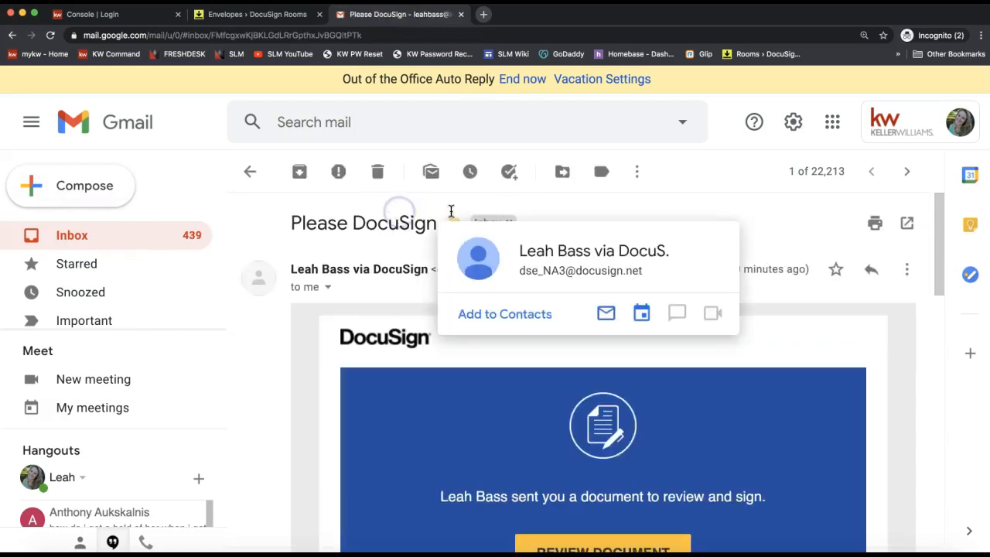
pyautogui.scroll(-2, 665, 414)
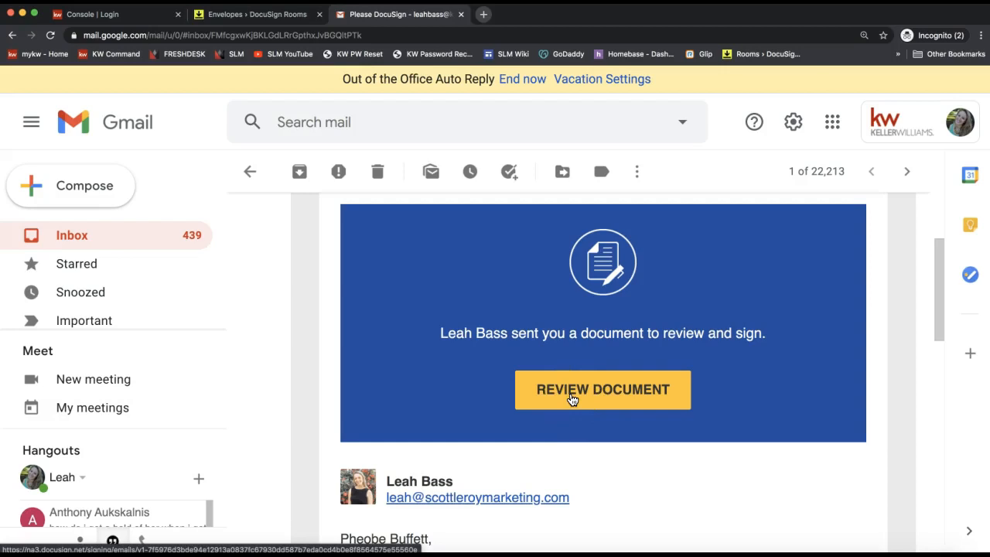
pyautogui.scroll(3, 572, 399)
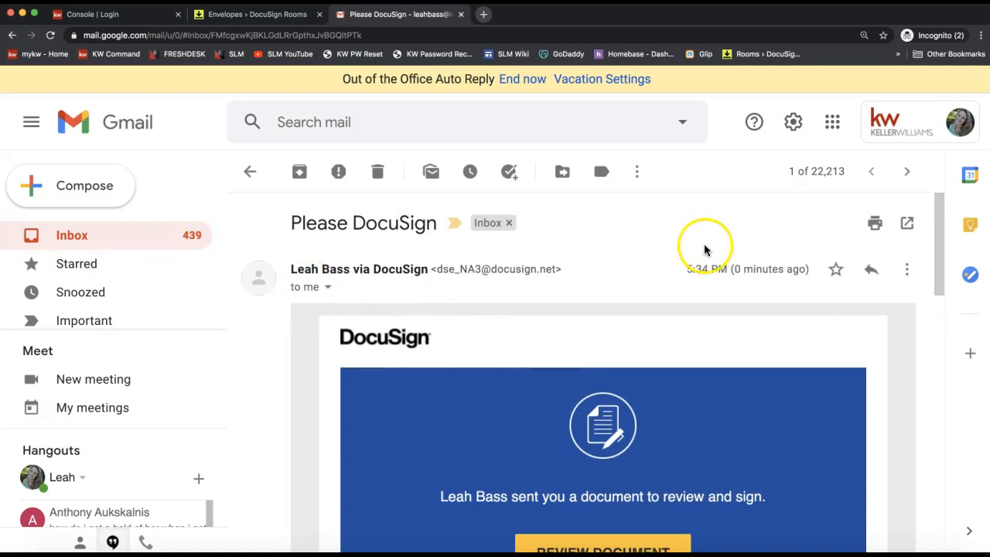
pyautogui.tripleClick(321, 225)
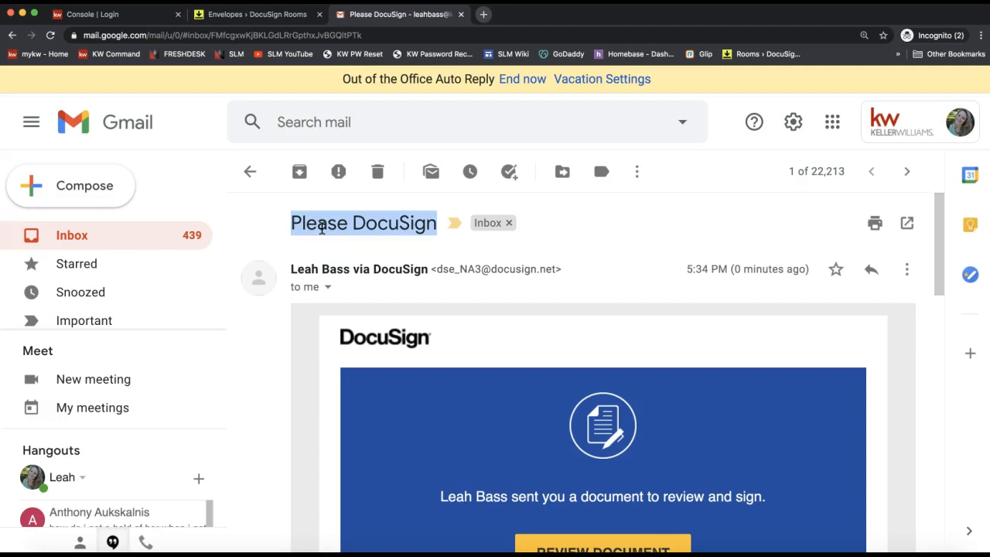
pyautogui.scroll(-5, 541, 369)
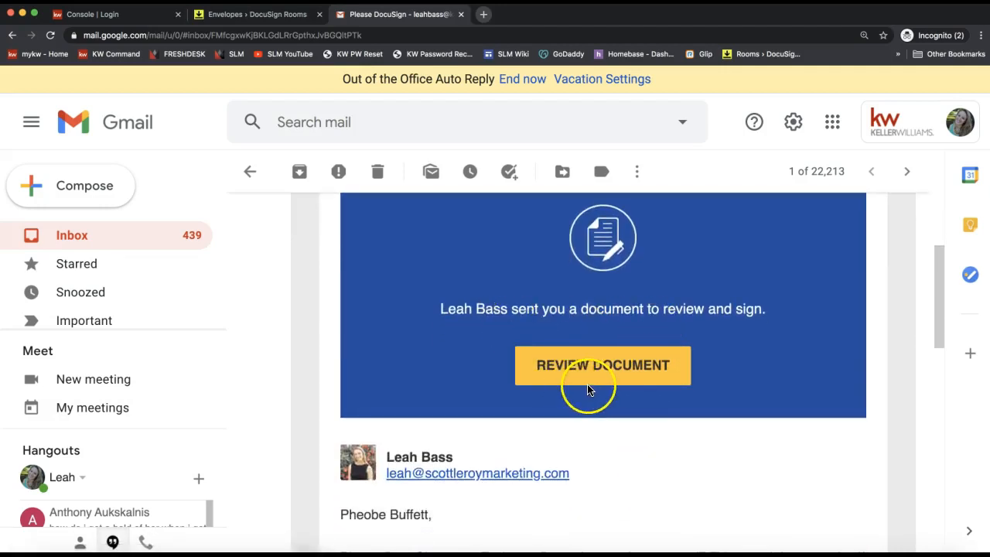
pyautogui.scroll(-1, 588, 386)
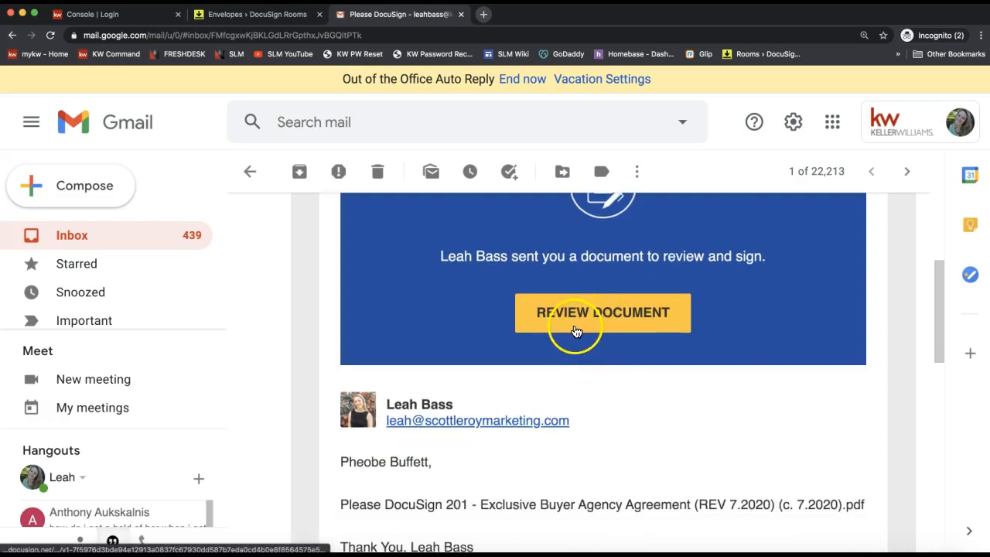
pyautogui.scroll(-4, 552, 495)
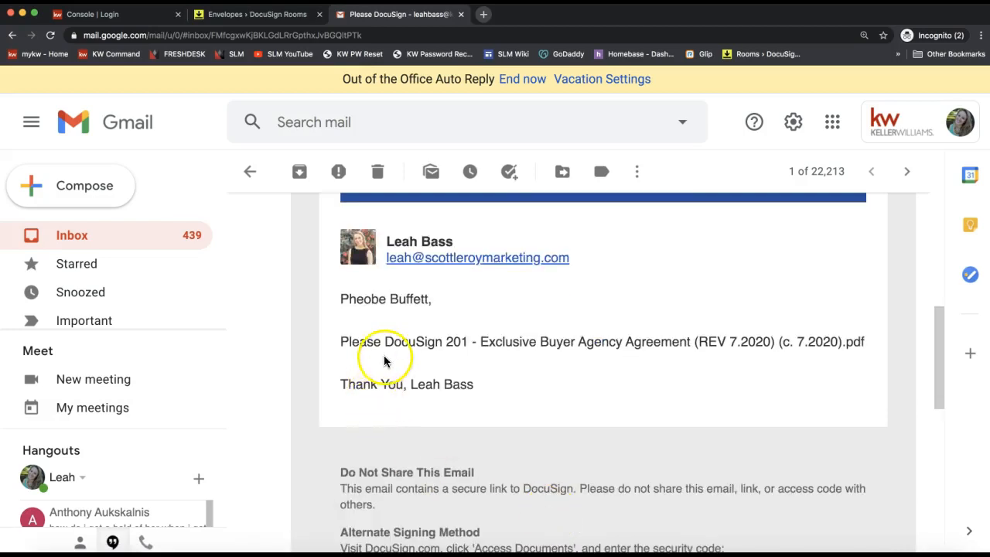
pyautogui.scroll(4, 384, 361)
pyautogui.click(572, 326)
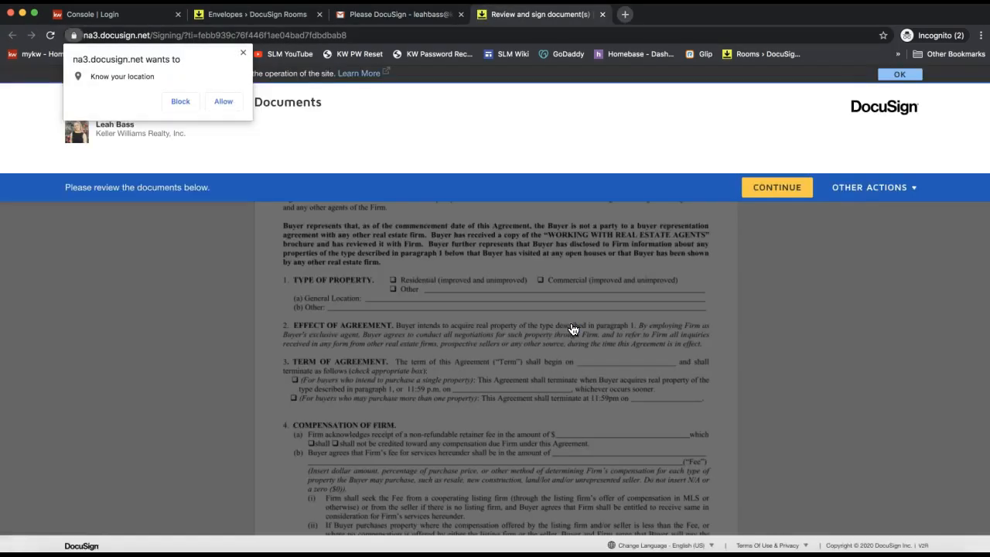
# - Allow location, start signing, and select the page 1 Buyer initials field
pyautogui.click(224, 103)
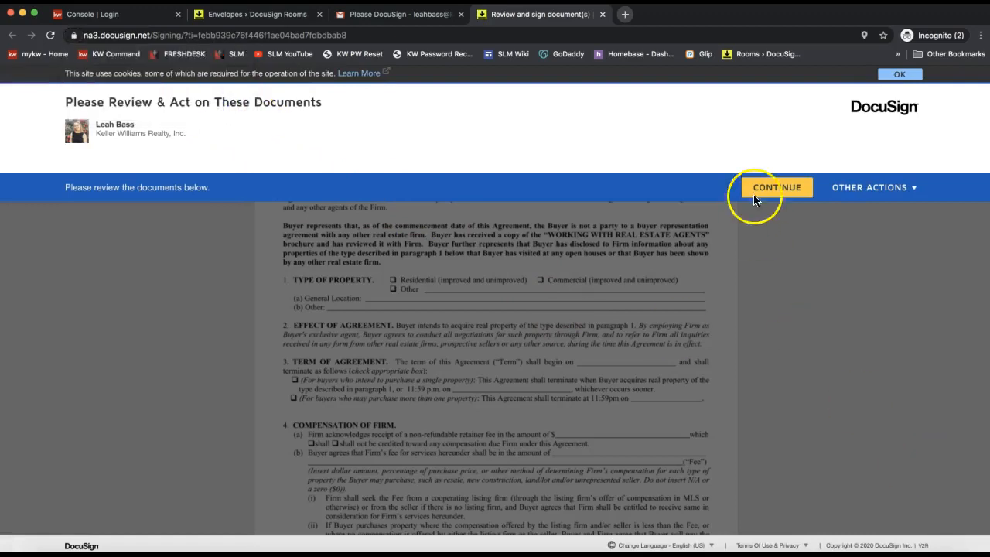
pyautogui.click(791, 191)
pyautogui.click(223, 169)
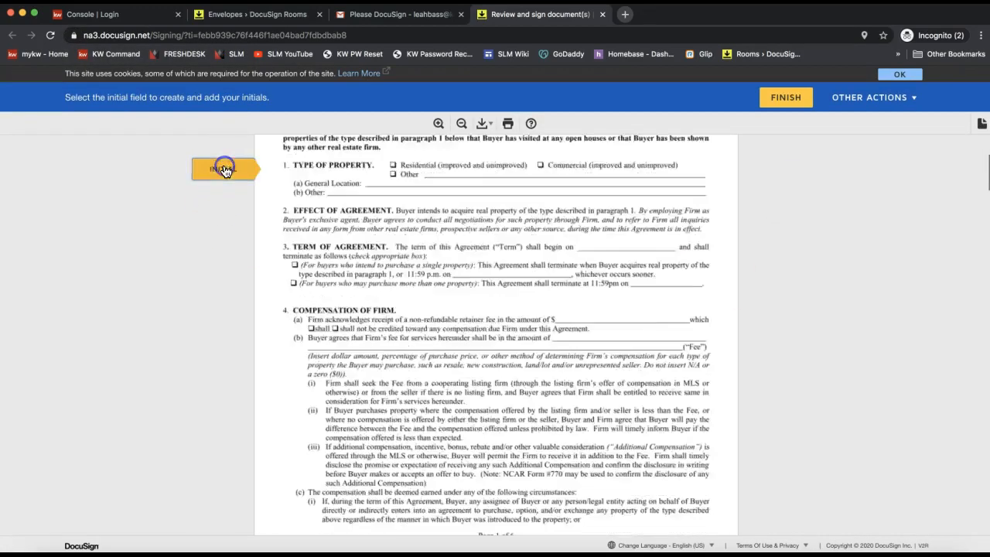
pyautogui.click(376, 333)
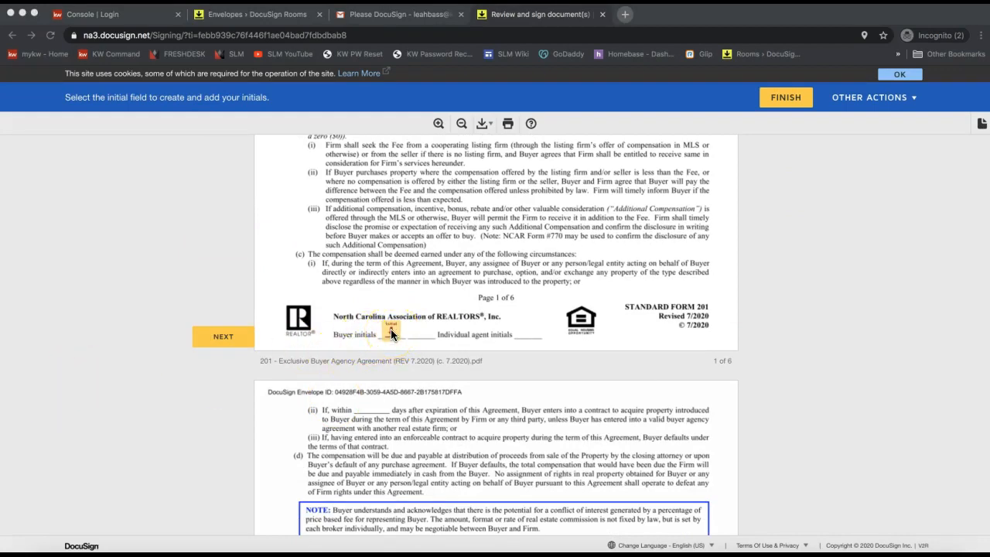
pyautogui.click(392, 330)
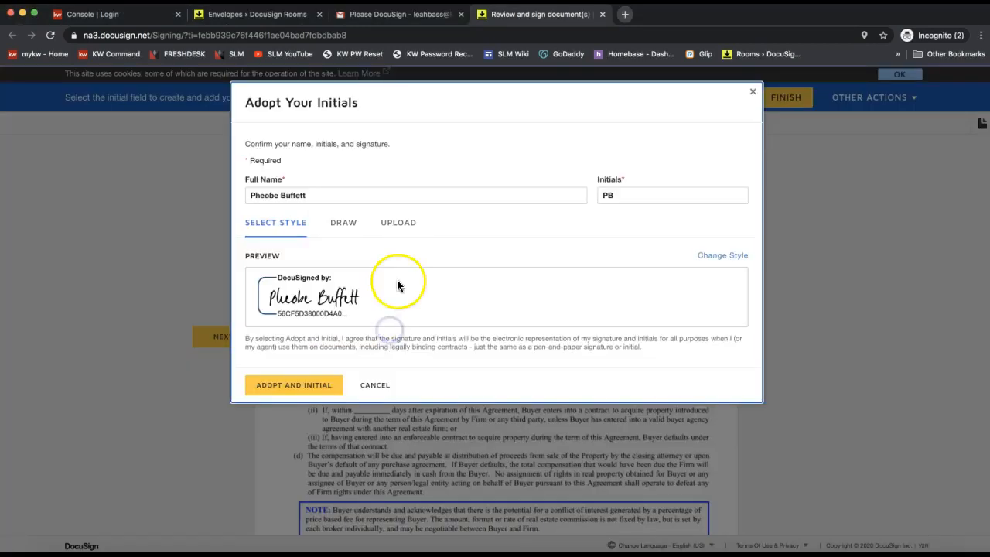
# - Adopt the buyer's prefilled name and initials in the default style and apply them
pyautogui.tripleClick(302, 197)
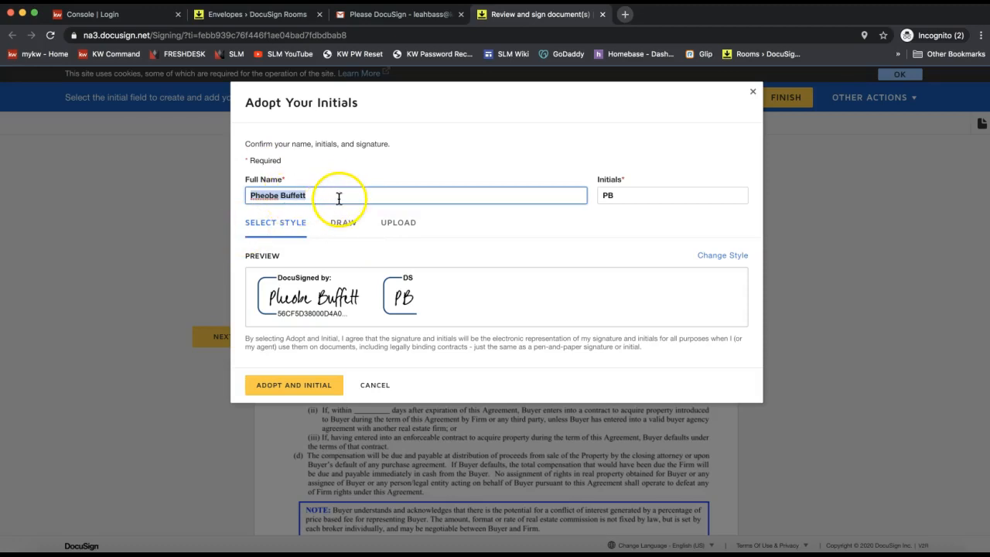
pyautogui.click(279, 197)
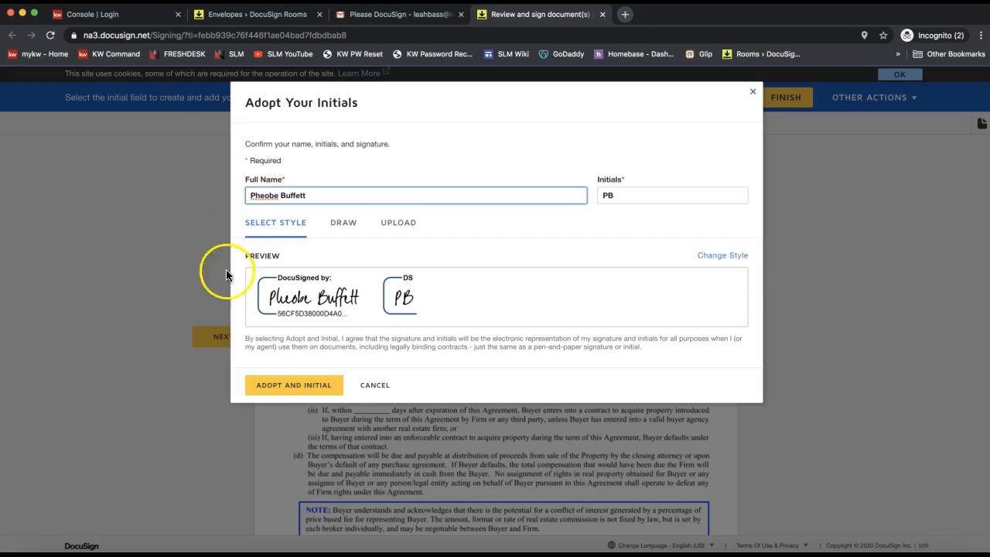
pyautogui.click(300, 388)
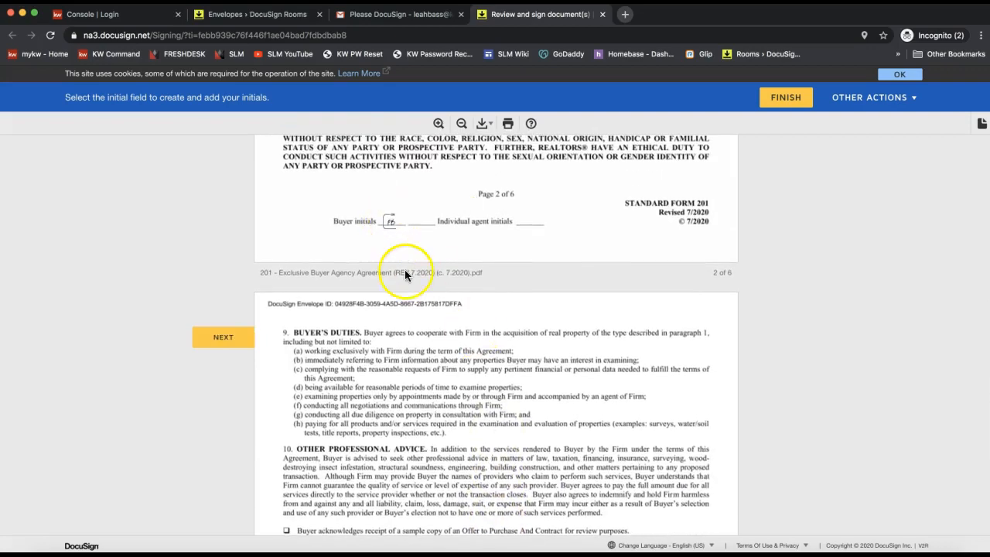
# - Initial the Buyer fields on pages 3-5, sign the buyer signature line, and finish
pyautogui.scroll(-7, 405, 272)
pyautogui.click(390, 341)
pyautogui.click(390, 335)
pyautogui.click(391, 337)
pyautogui.click(580, 328)
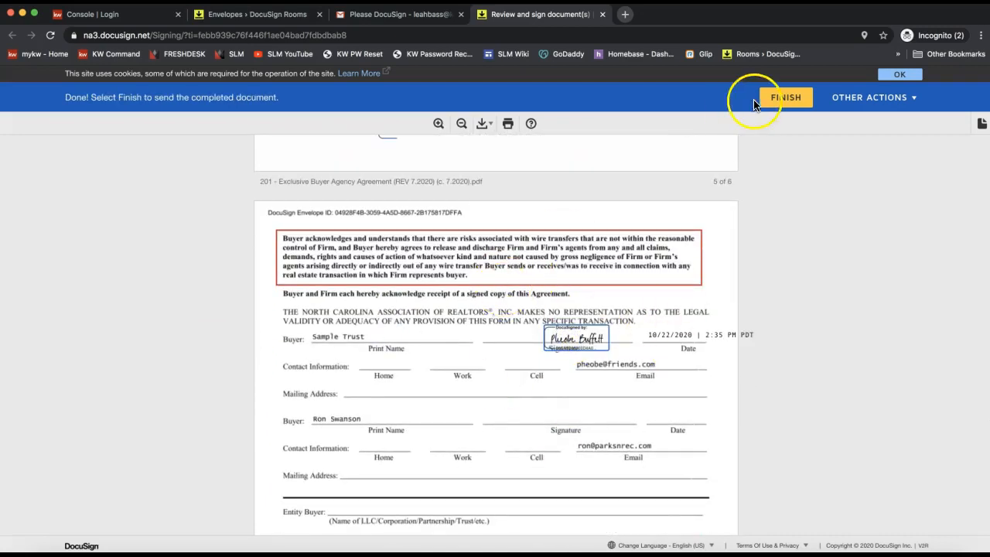
pyautogui.click(777, 102)
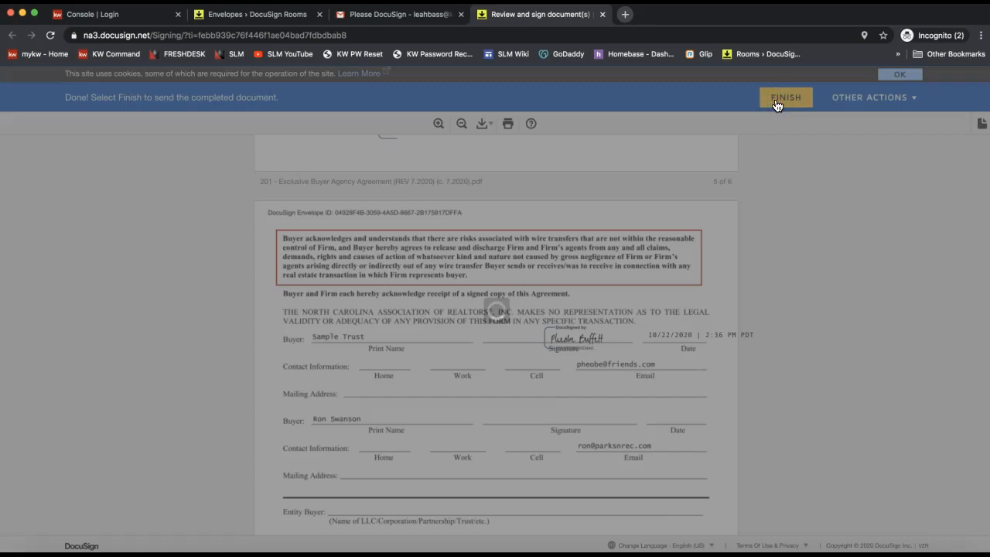